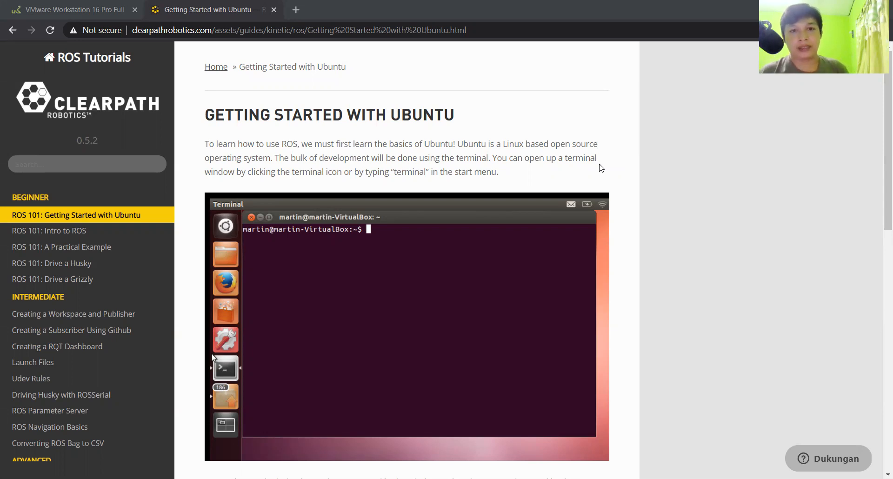
Step: View the VMware Workstation 16 Pro download page and read the Getting Started with Ubuntu tutorial, including its terminal command table
left_click(97, 6)
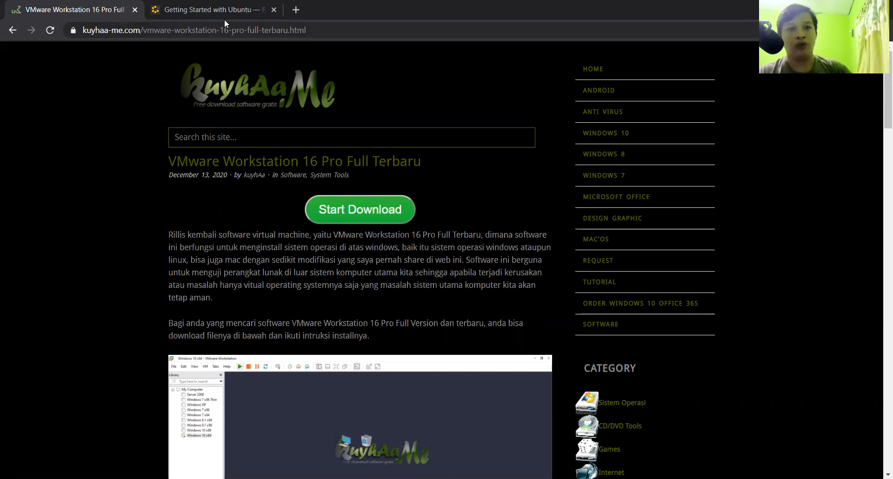
left_click(219, 8)
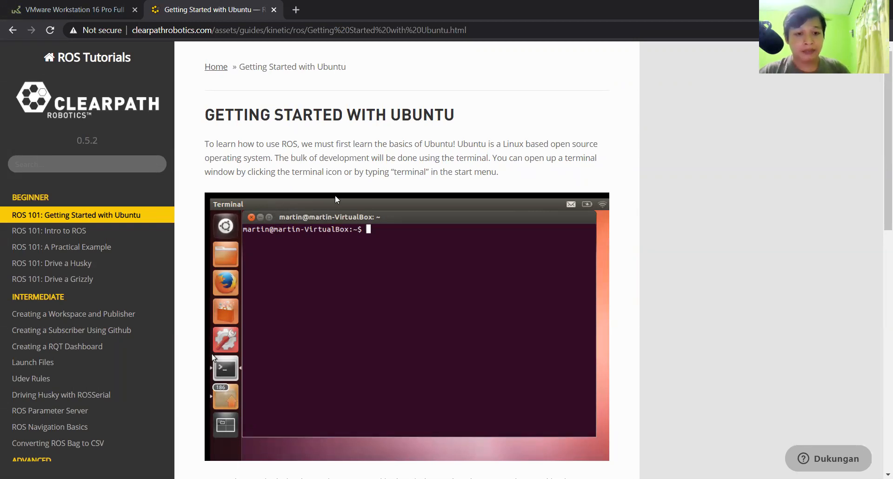
scroll(336, 198, "down", 1)
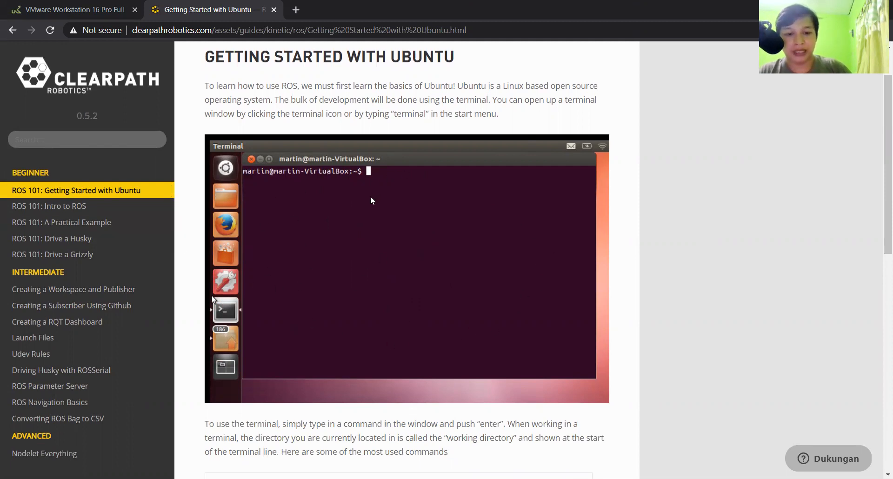
scroll(372, 200, "down", 1)
scroll(371, 201, "down", 3)
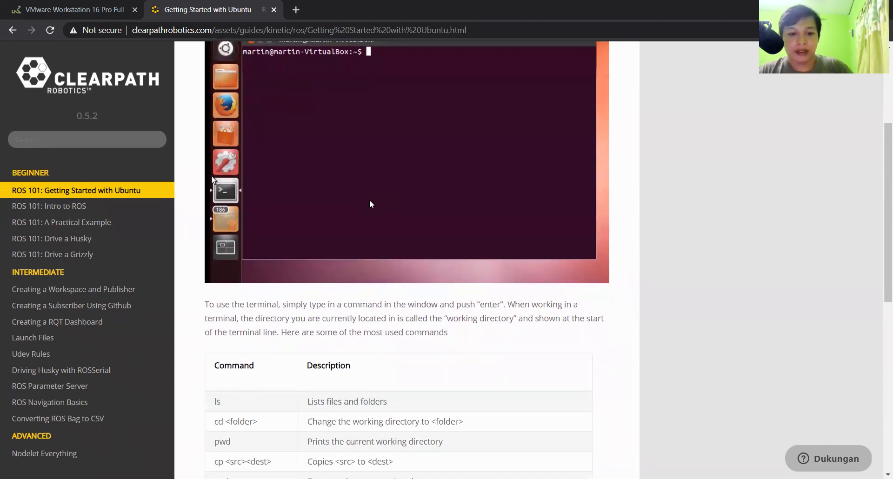
scroll(371, 204, "down", 2)
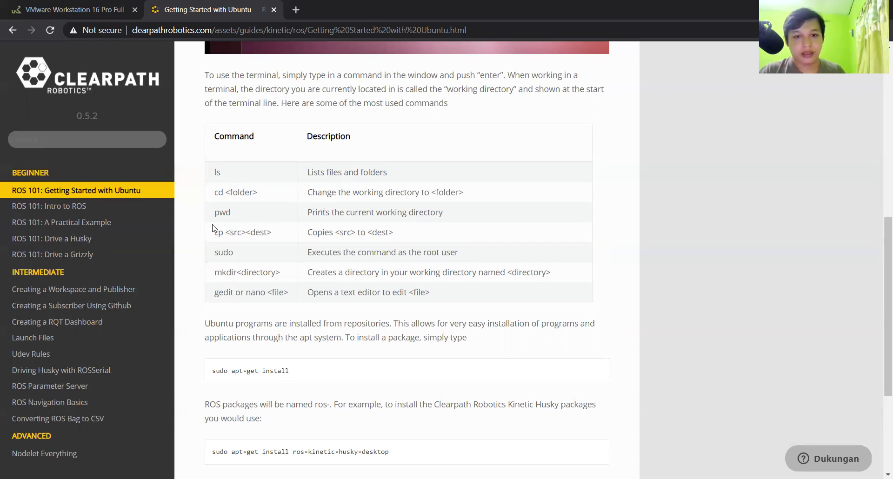
scroll(213, 227, "down", 1)
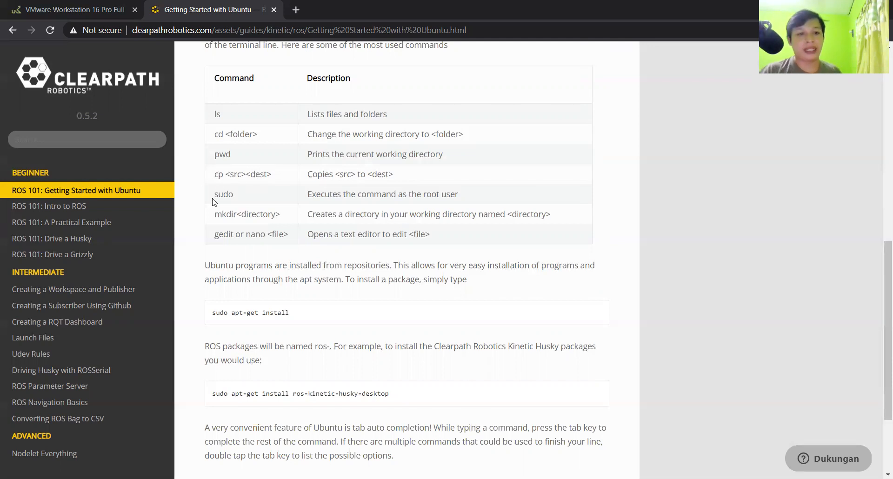
left_click_drag(215, 195, 236, 199)
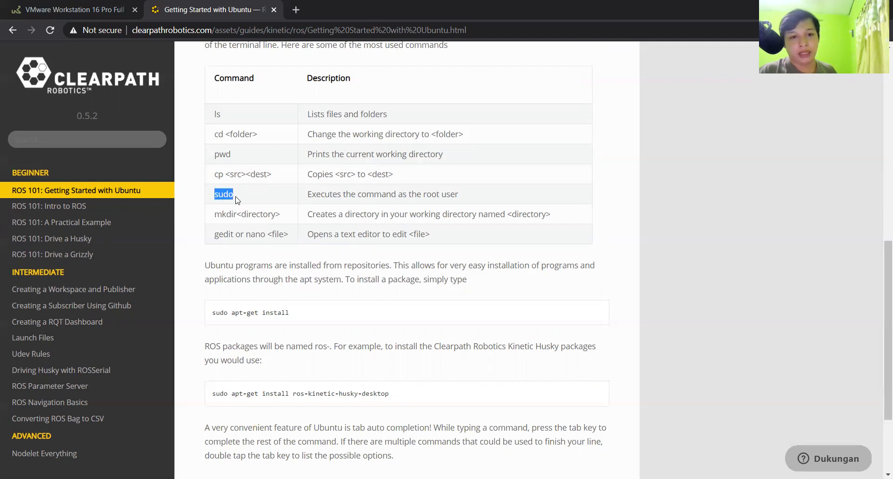
left_click(237, 197)
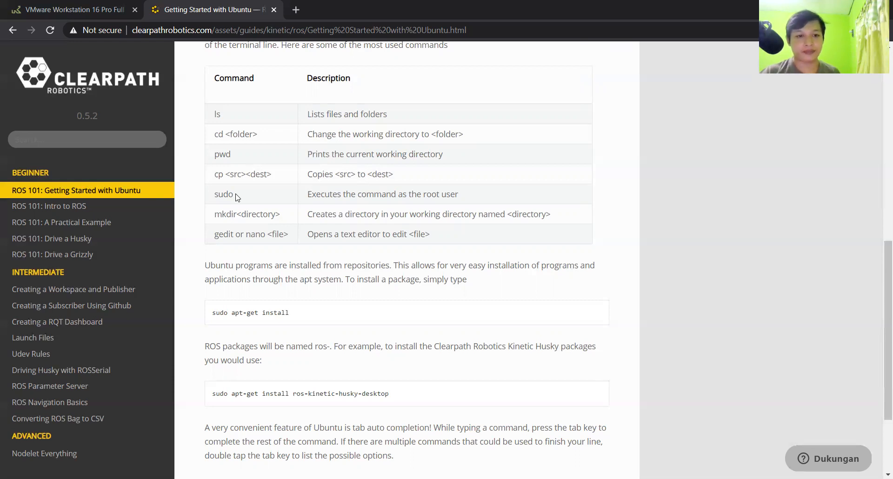
scroll(238, 200, "down", 1)
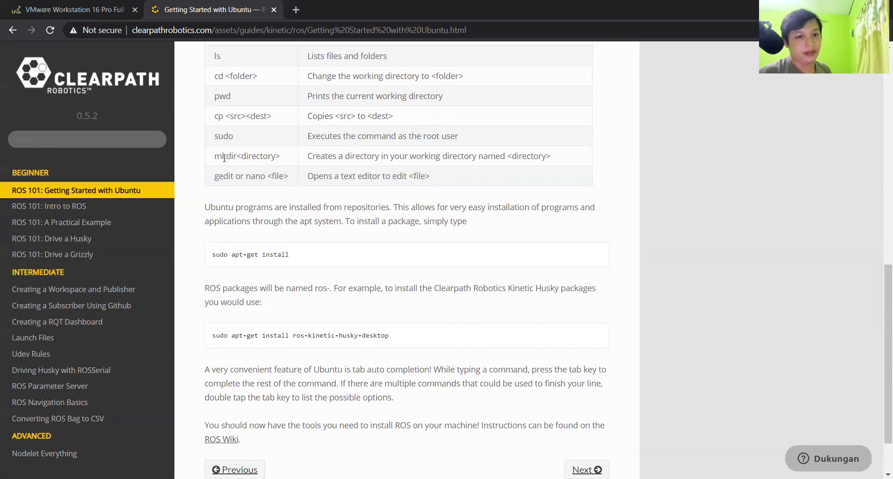
scroll(224, 158, "down", 1)
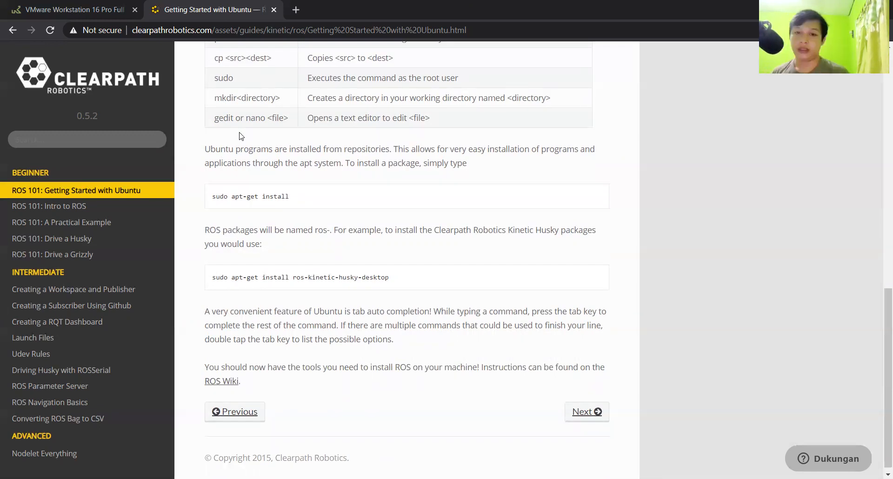
scroll(228, 238, "down", 1)
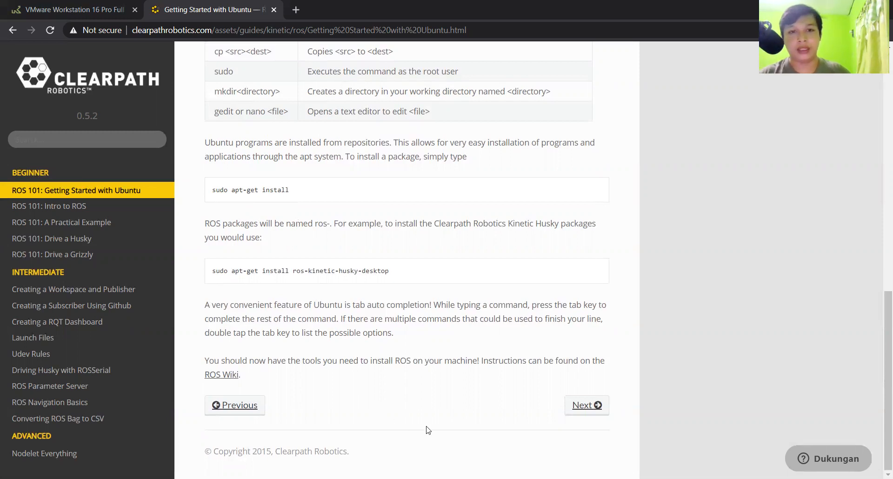
Step: Open the Intro to ROS tutorial and look through its general concepts and node diagrams to the end of the page
left_click(587, 407)
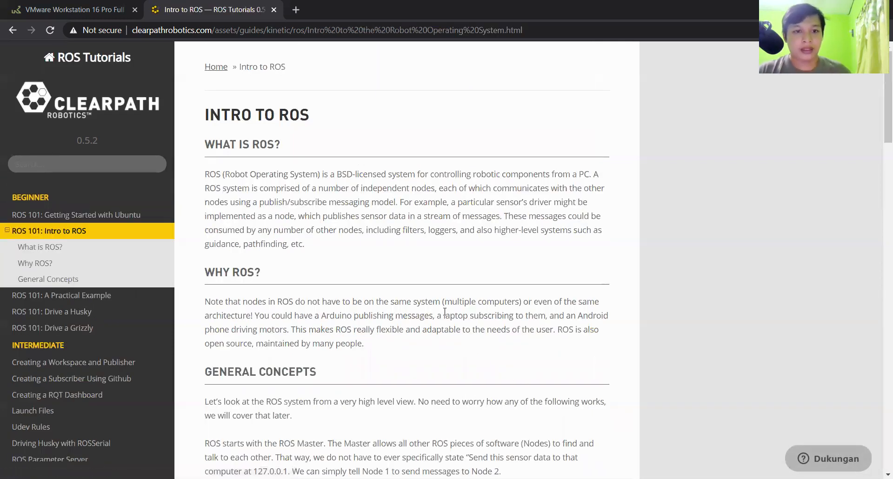
scroll(558, 396, "down", 3)
scroll(440, 317, "up", 2)
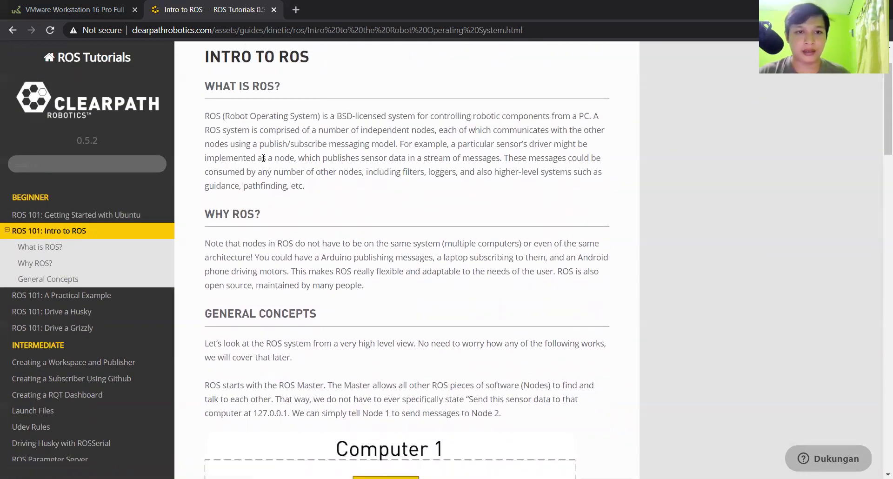
scroll(303, 222, "down", 4)
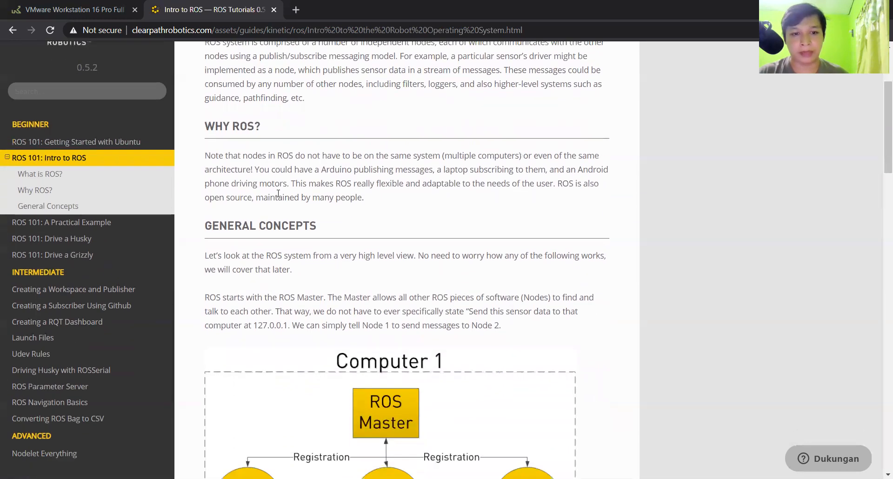
scroll(307, 225, "down", 2)
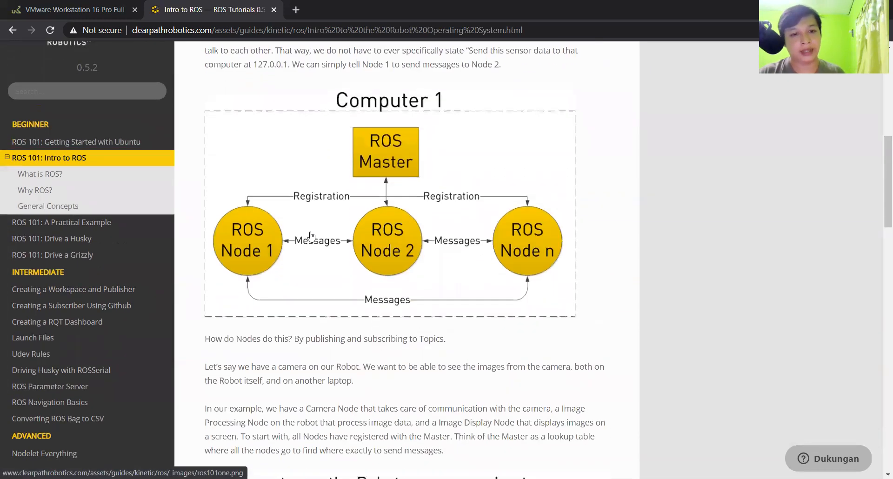
scroll(310, 236, "down", 7)
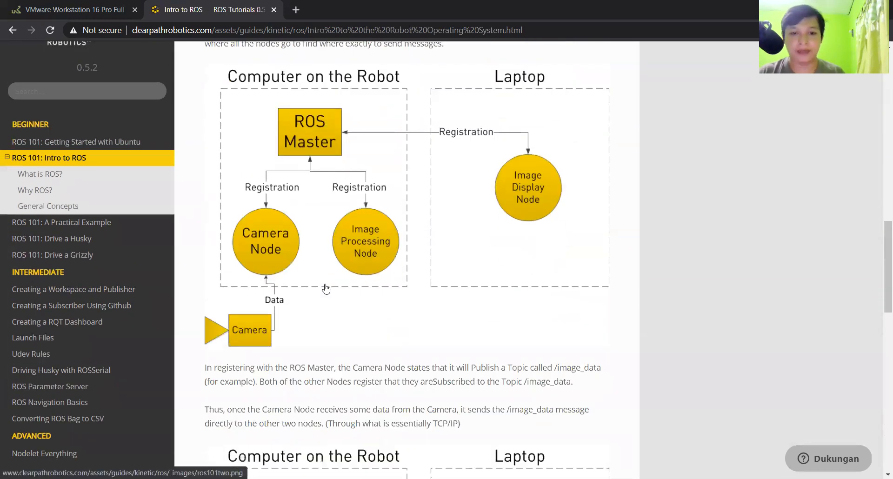
scroll(326, 288, "down", 2)
scroll(325, 289, "down", 5)
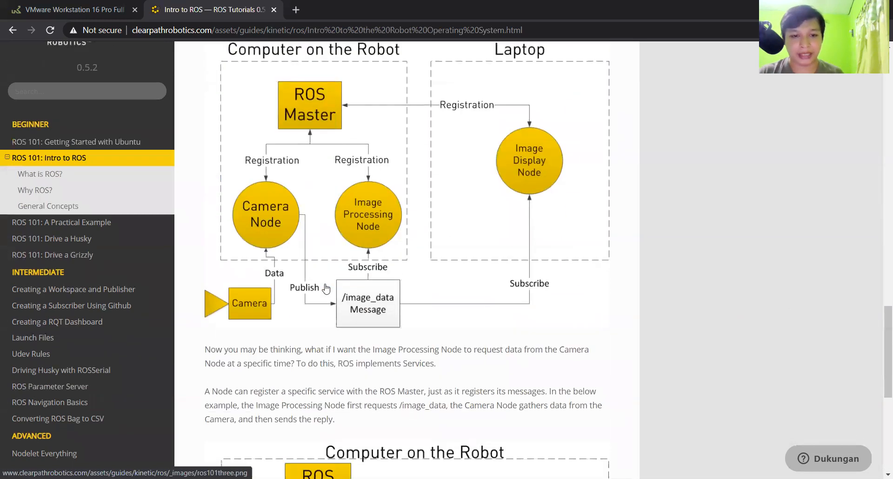
scroll(326, 289, "down", 6)
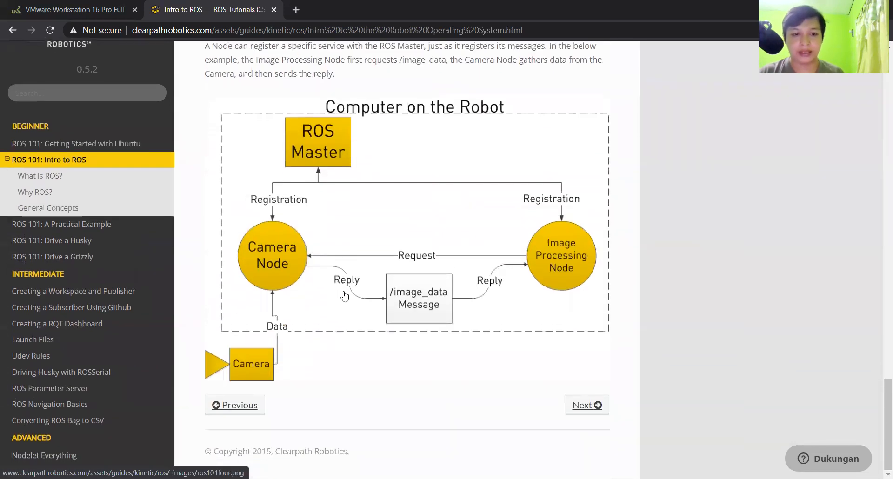
Step: Open the Practical Example tutorial and locate the ROS_Edu.zip virtual machine image link
left_click(588, 406)
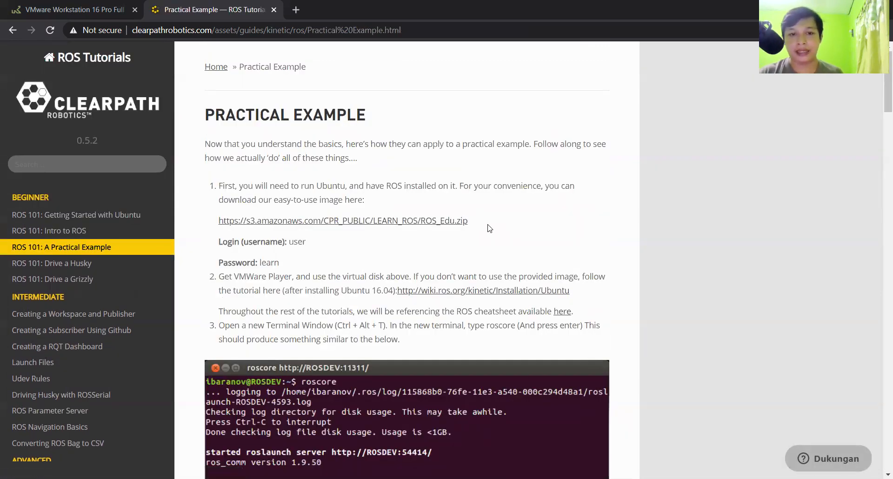
left_click_drag(488, 228, 219, 215)
left_click(540, 243)
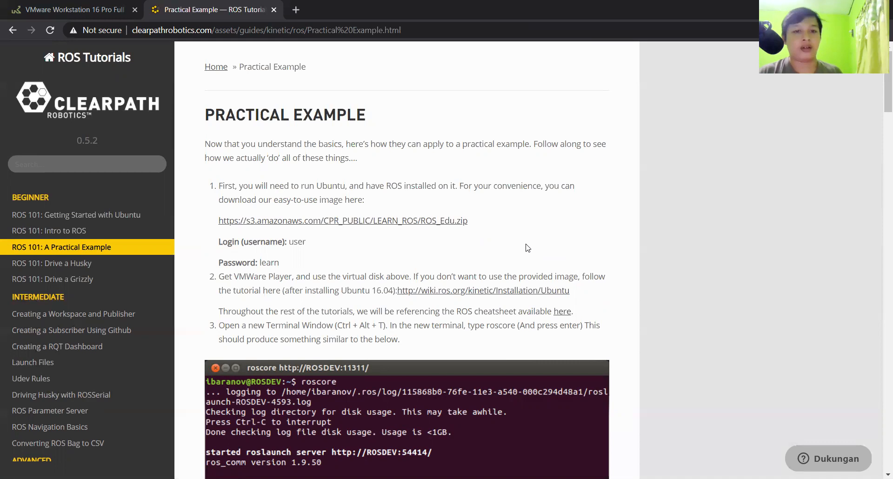
left_click(425, 226)
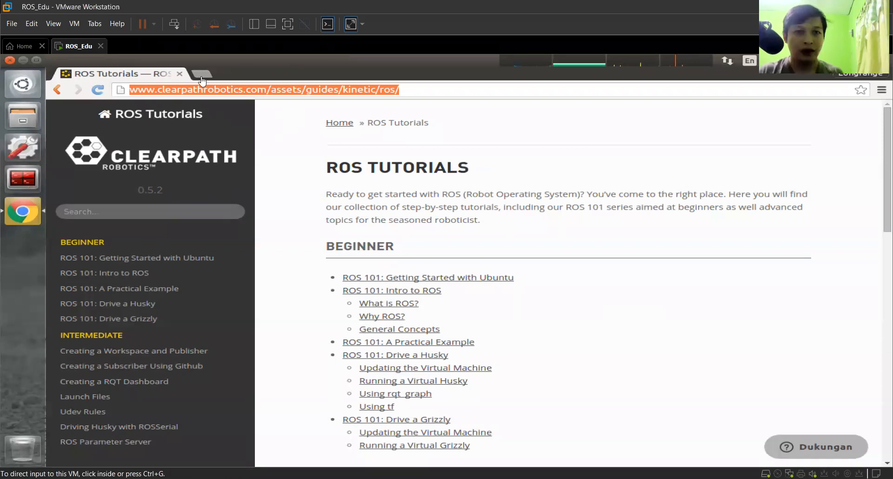
Step: In VMware Workstation, close the ROS_Edu virtual machine and start creating a new virtual machine
left_click(100, 46)
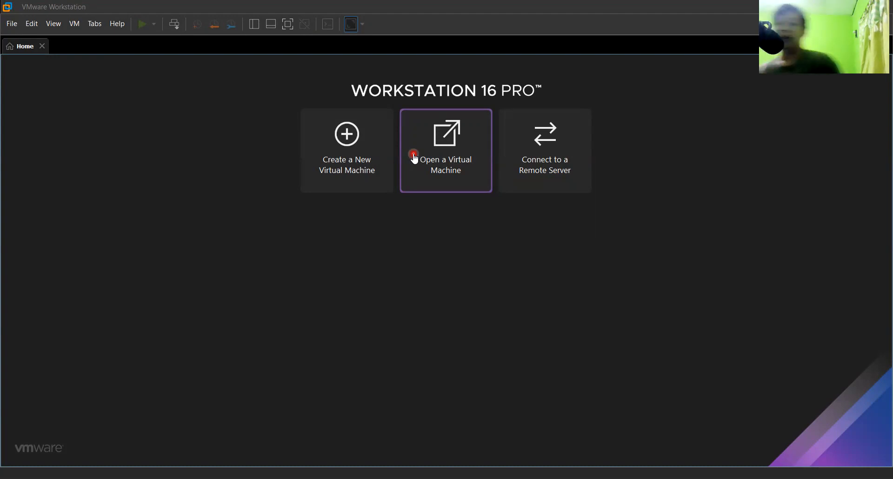
left_click(348, 154)
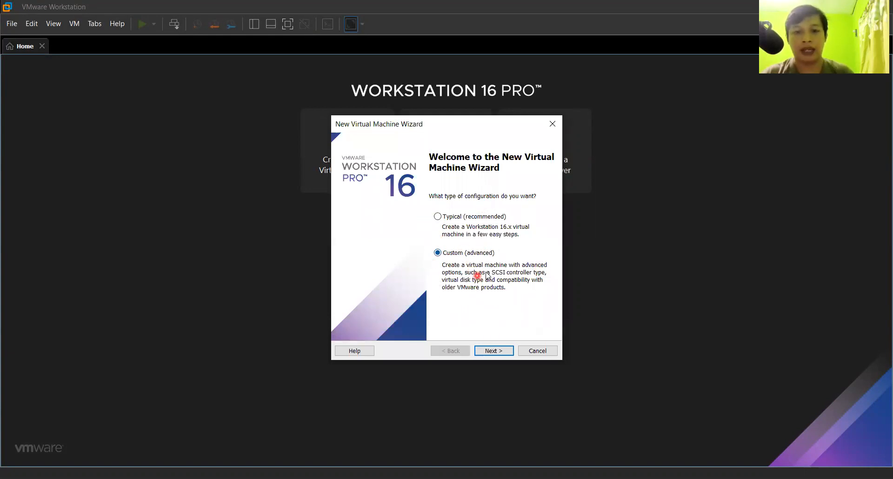
Step: Proceed with the custom configuration and choose Workstation 16.x as the hardware compatibility
left_click(497, 353)
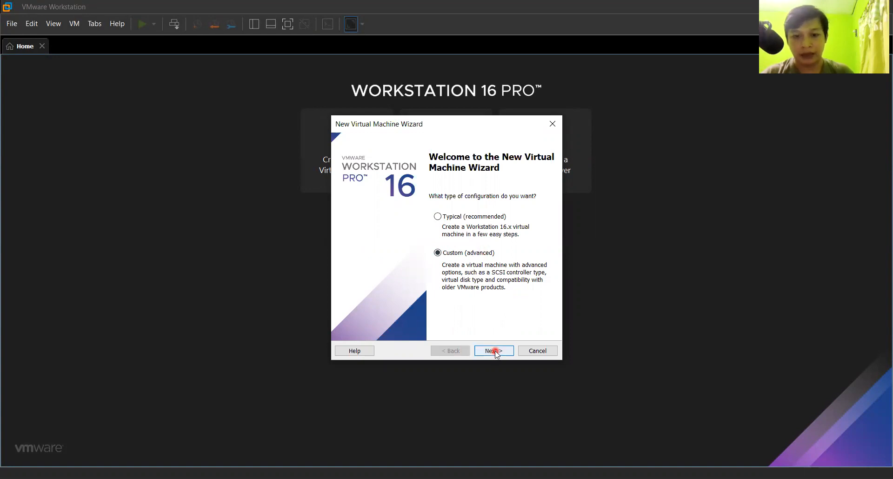
left_click(417, 292)
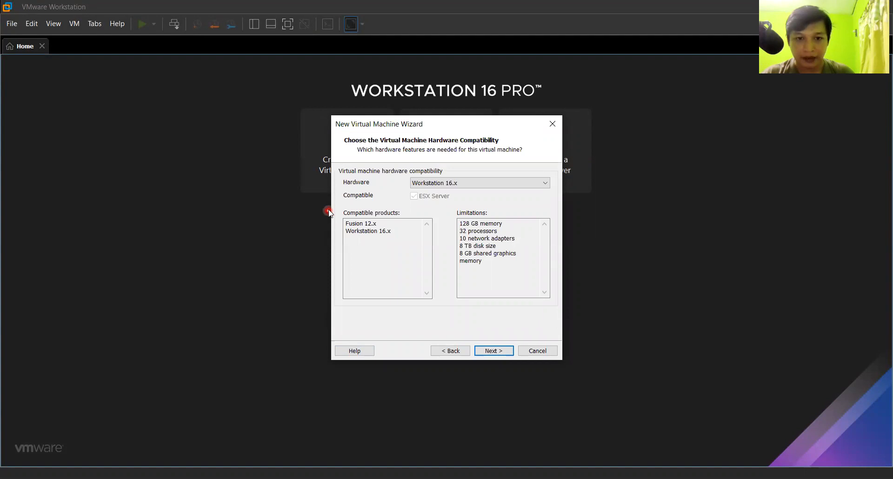
left_click(456, 184)
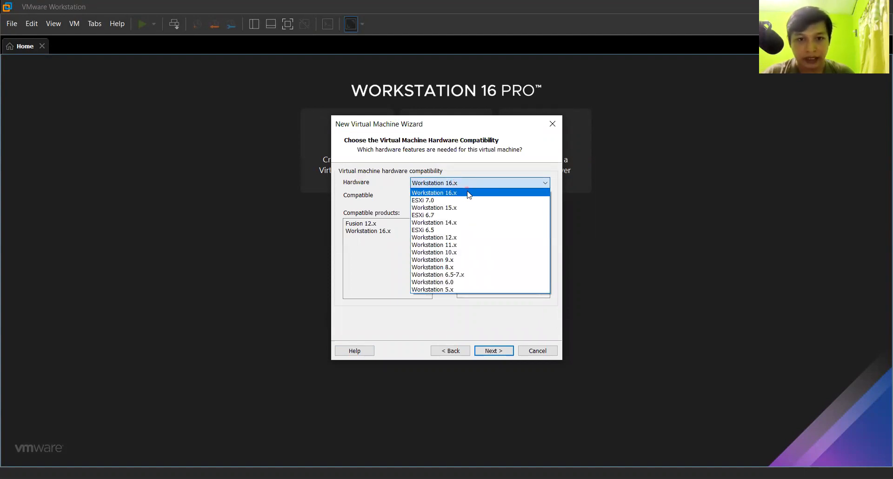
left_click(469, 194)
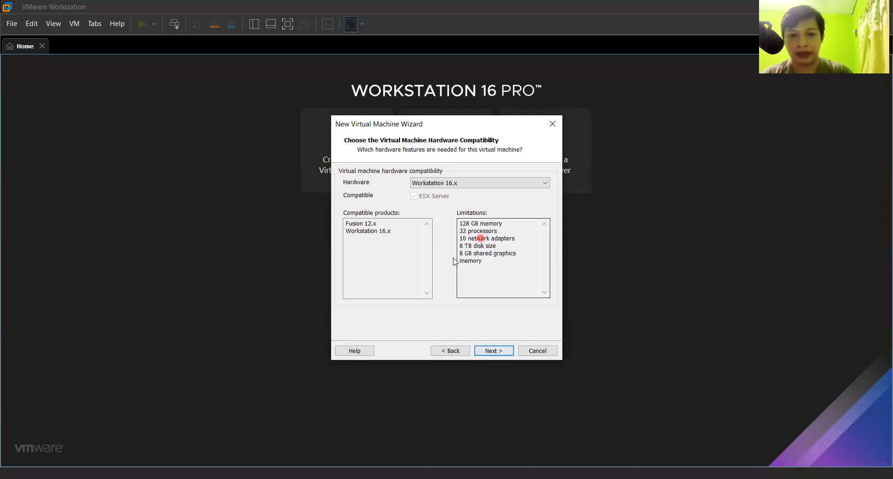
left_click(501, 355)
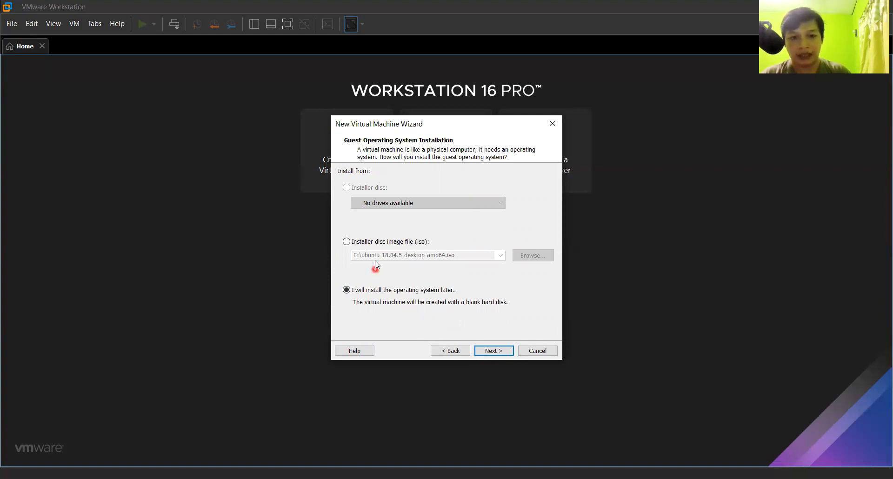
Step: Try installing from a disc image file, browsing Local Disk (E:) and its ROS_Edu folder for an ISO
left_click(378, 242)
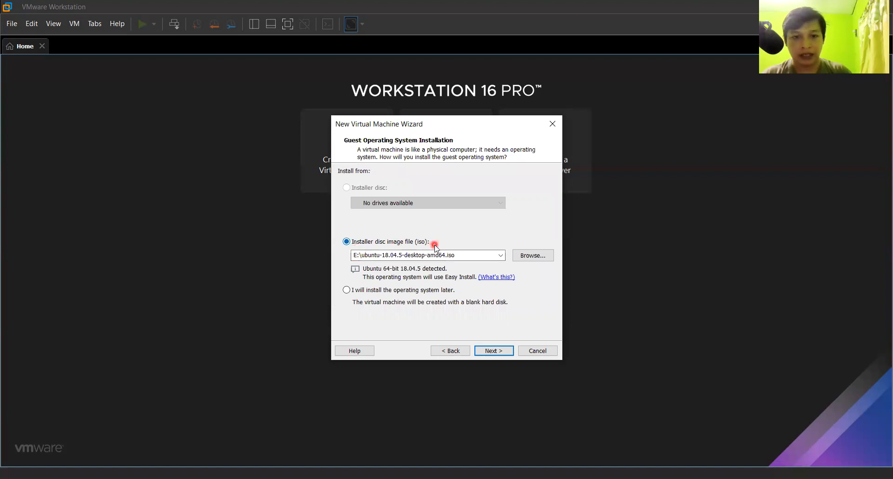
left_click(533, 257)
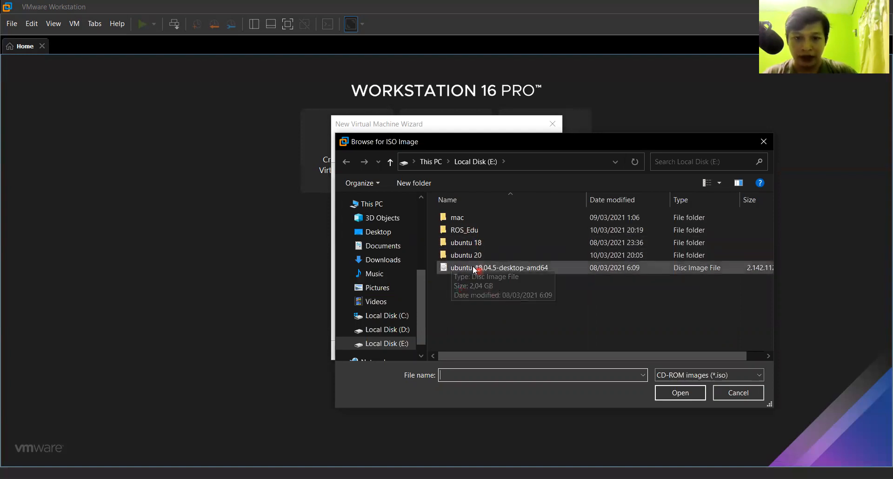
double_click(473, 230)
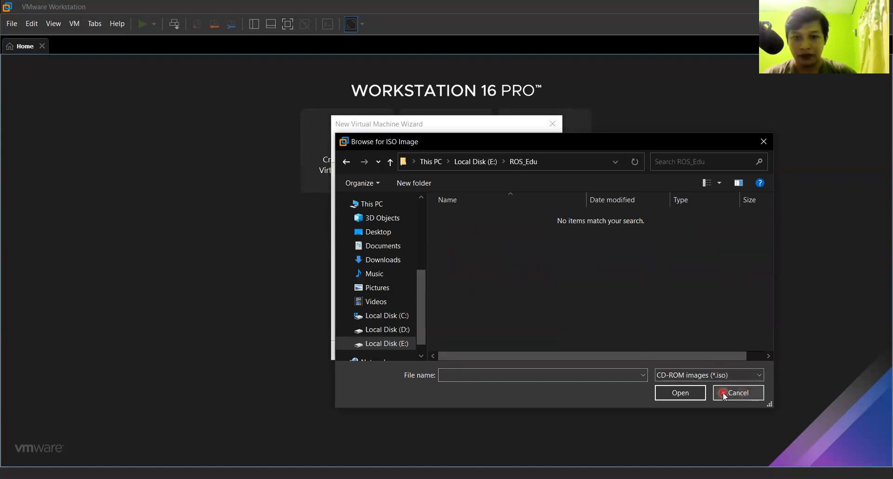
left_click(391, 162)
left_click(470, 289)
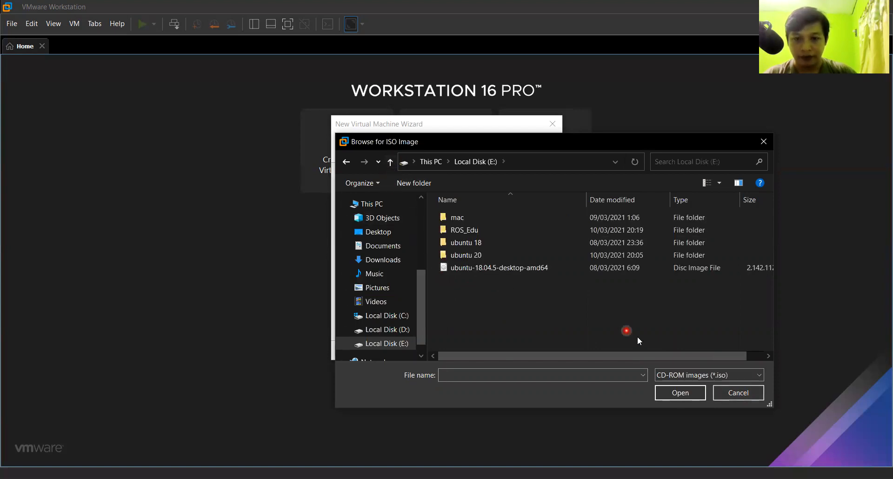
left_click(728, 394)
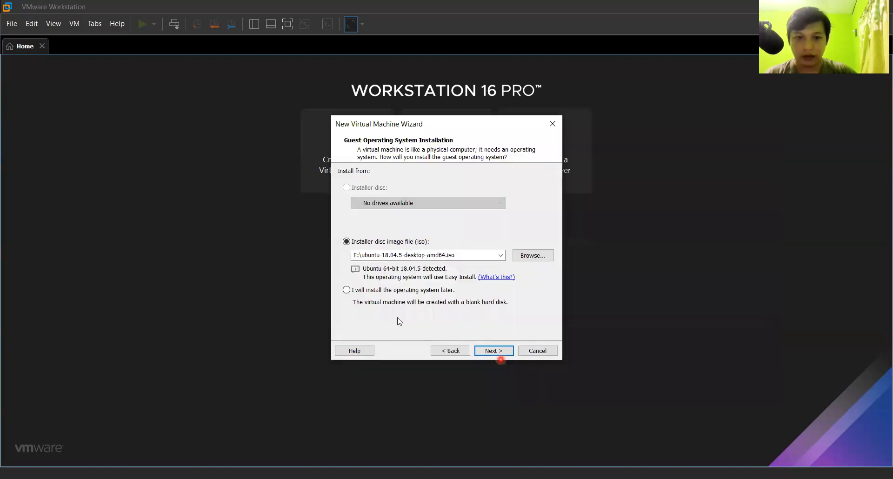
Step: Choose to install the operating system later and return to the wizard's configuration type page
left_click(400, 290)
left_click(463, 351)
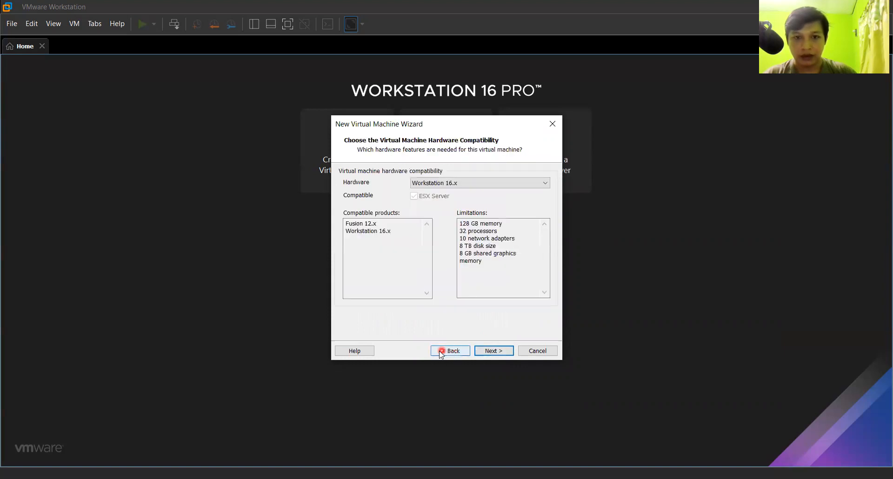
left_click(463, 352)
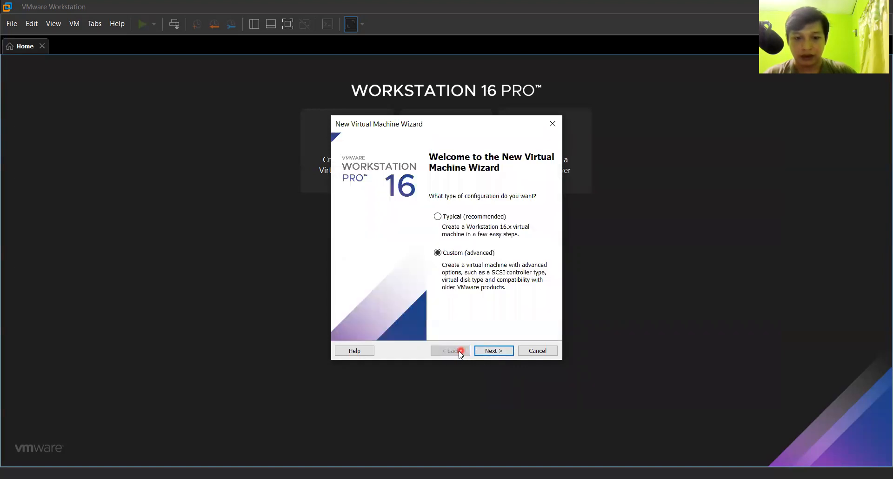
Step: Cancel the new virtual machine wizard and open the existing ROS_Edu virtual machine from the ROS_Edu folder on Local Disk (E:)
left_click(540, 352)
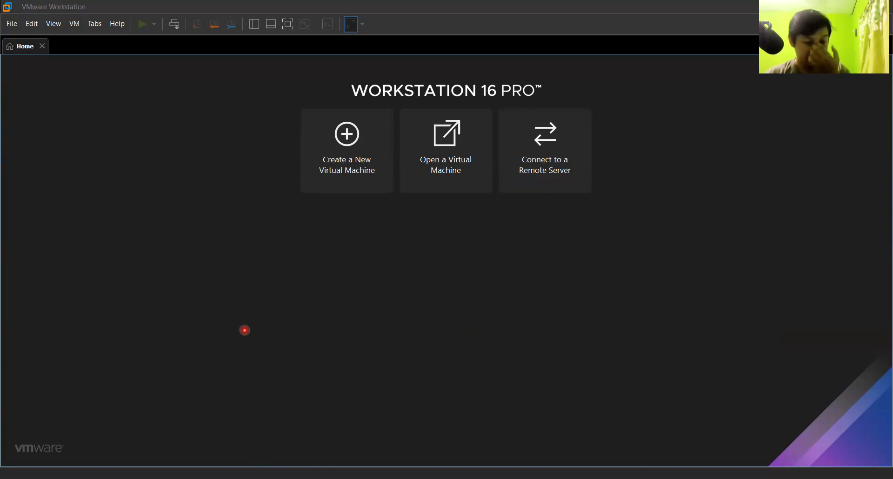
left_click(443, 300)
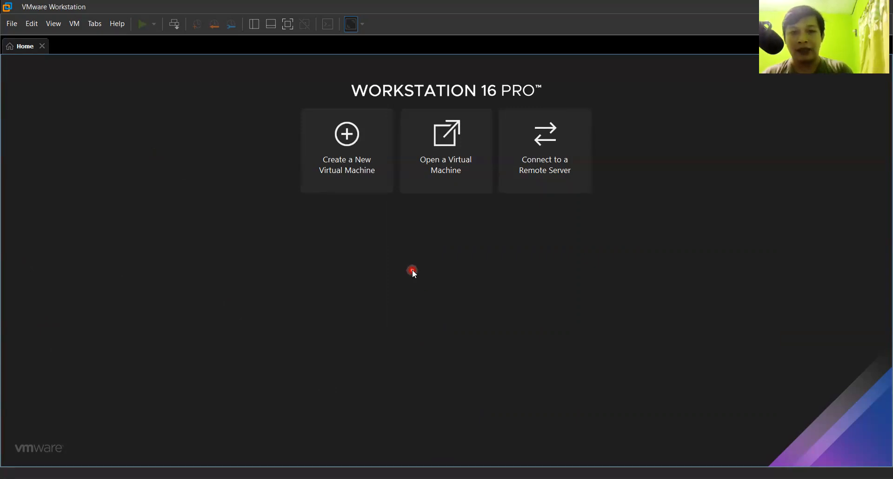
left_click(450, 173)
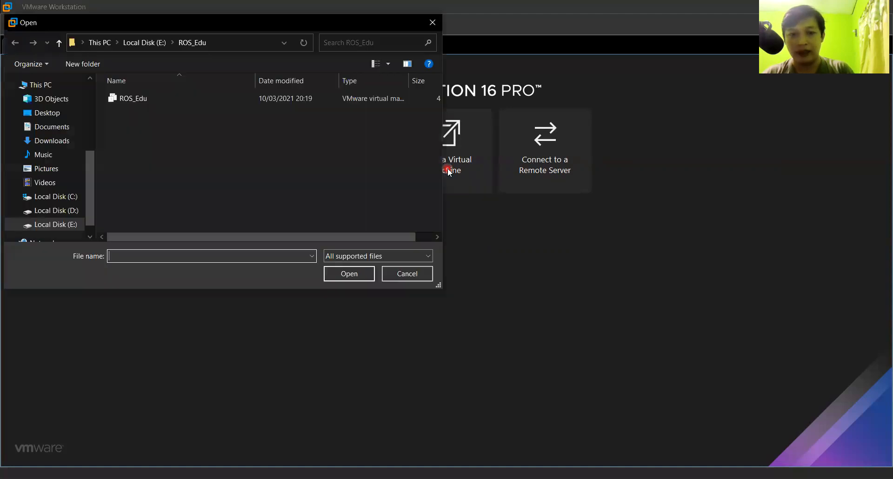
left_click(158, 46)
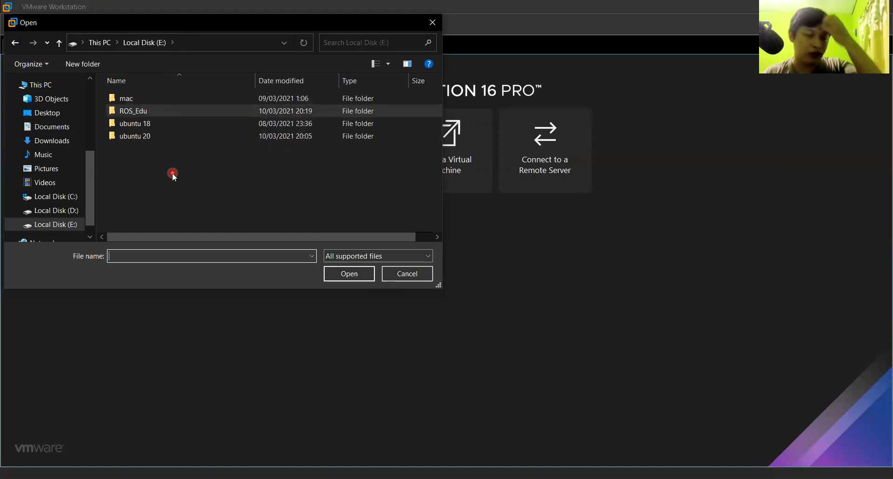
double_click(167, 110)
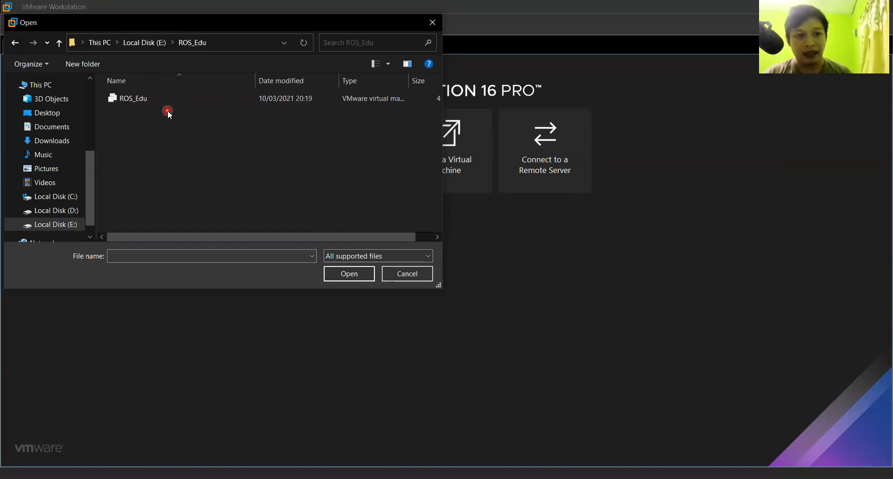
left_click(141, 103)
double_click(142, 104)
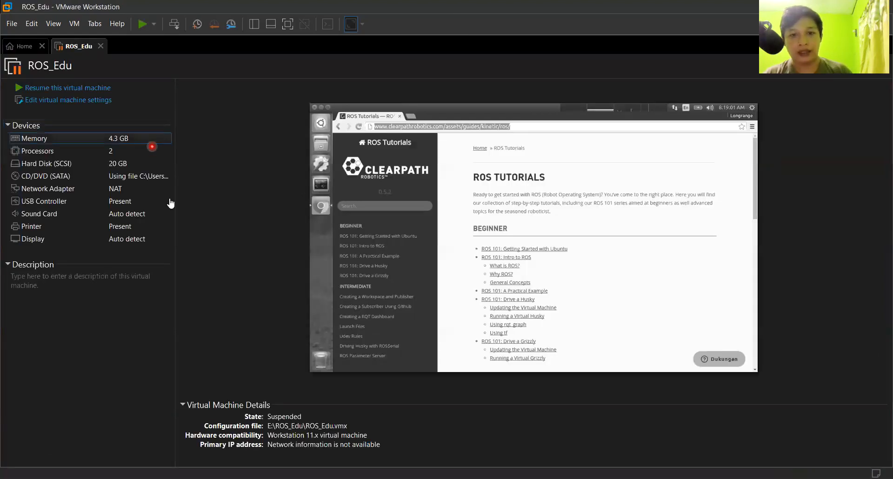
Step: Review the memory and hard disk entries of ROS_Edu, inspect its memory allocation settings, and close them without changes
left_click(33, 140)
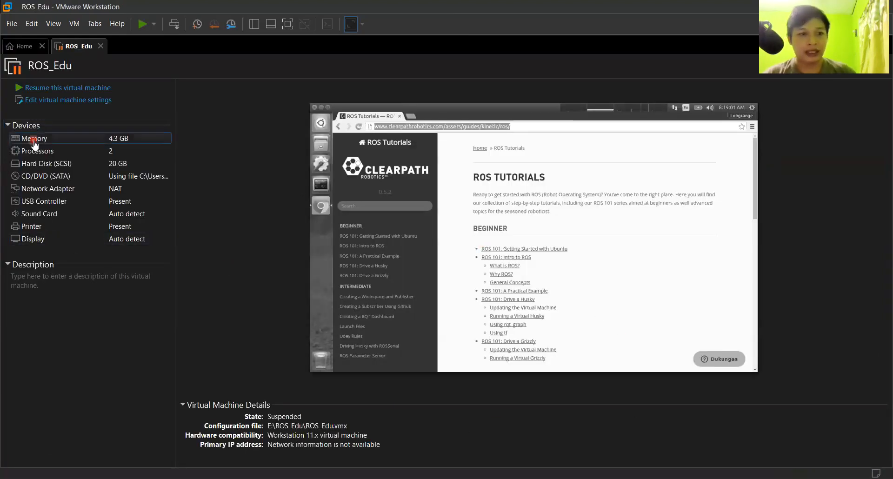
left_click(55, 163)
left_click(61, 127)
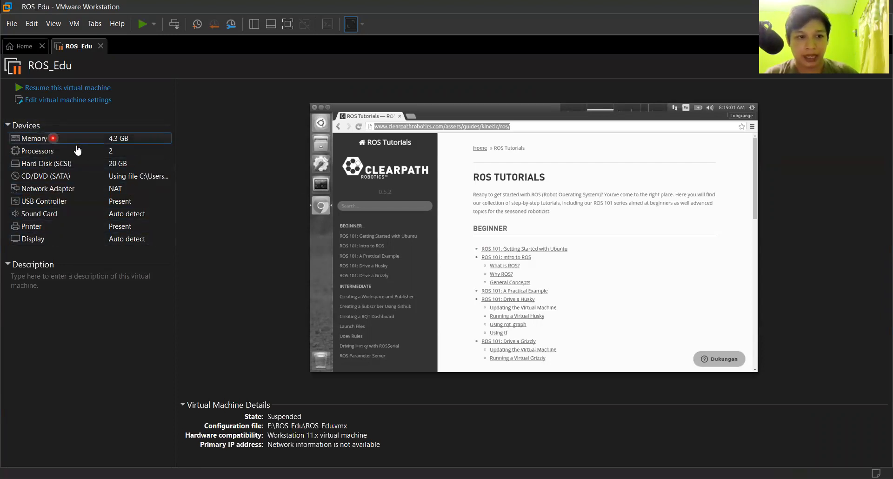
left_click(64, 164)
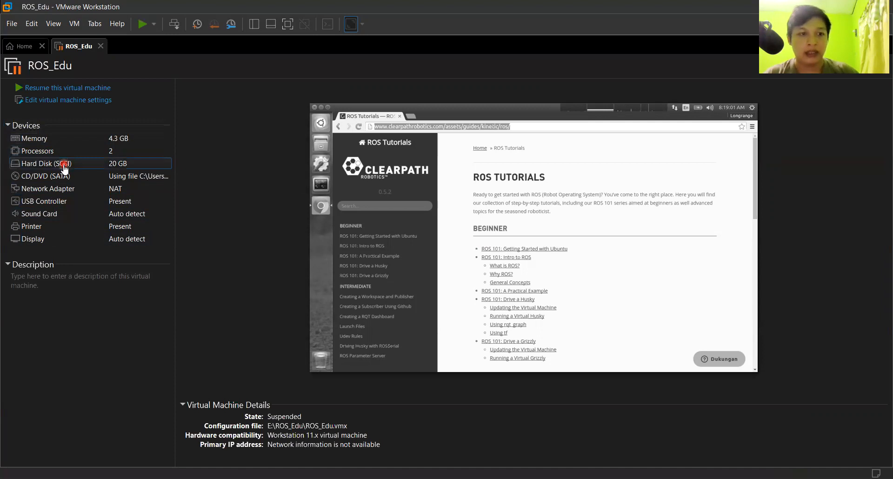
left_click(110, 138)
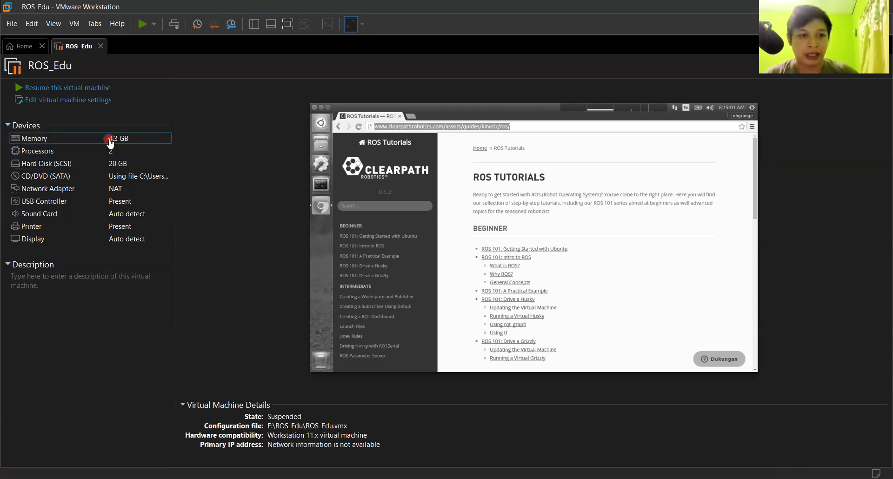
double_click(153, 142)
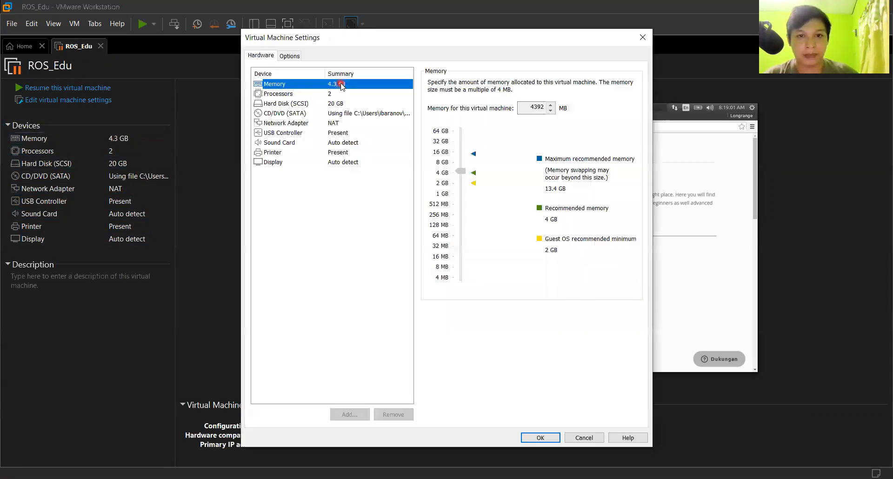
double_click(538, 107)
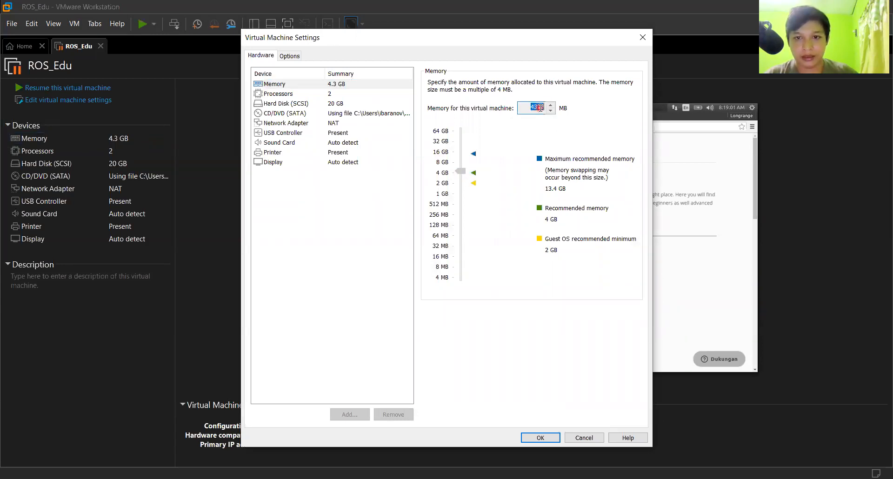
left_click(460, 172)
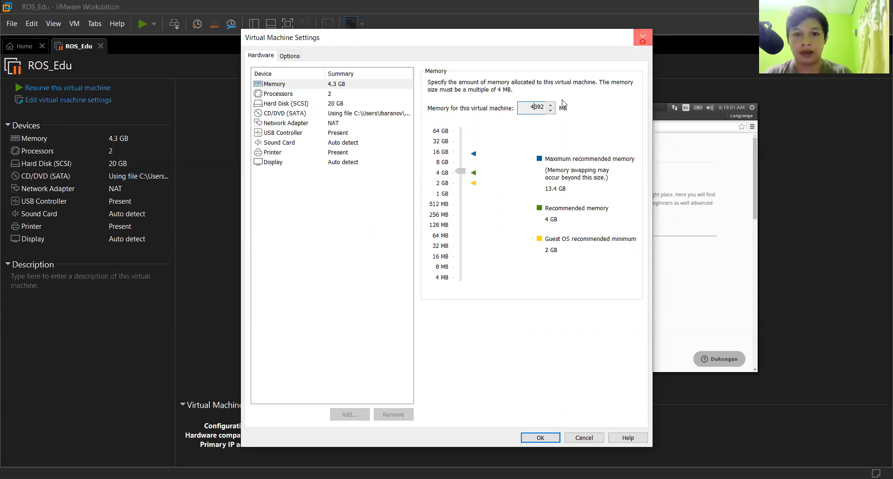
left_click(643, 38)
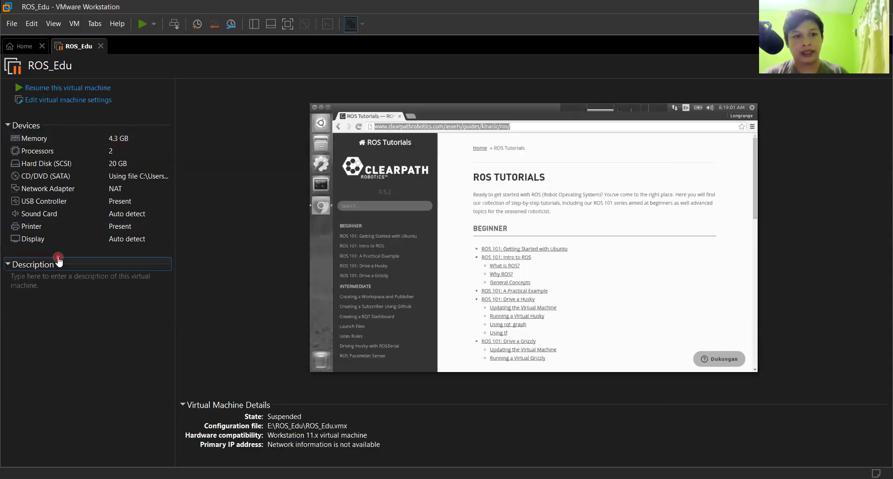
Step: Go through the memory, processor and hard disk allocations in the ROS_Edu device summary
left_click(39, 140)
left_click(67, 142)
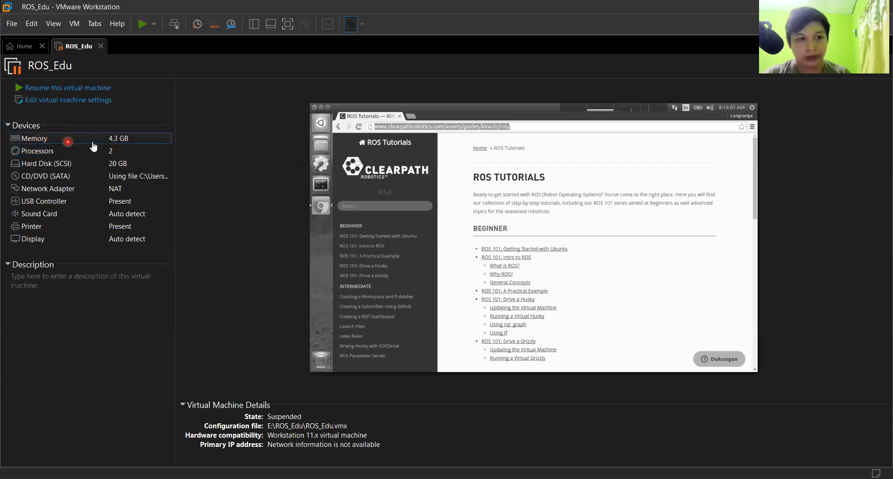
left_click(70, 143)
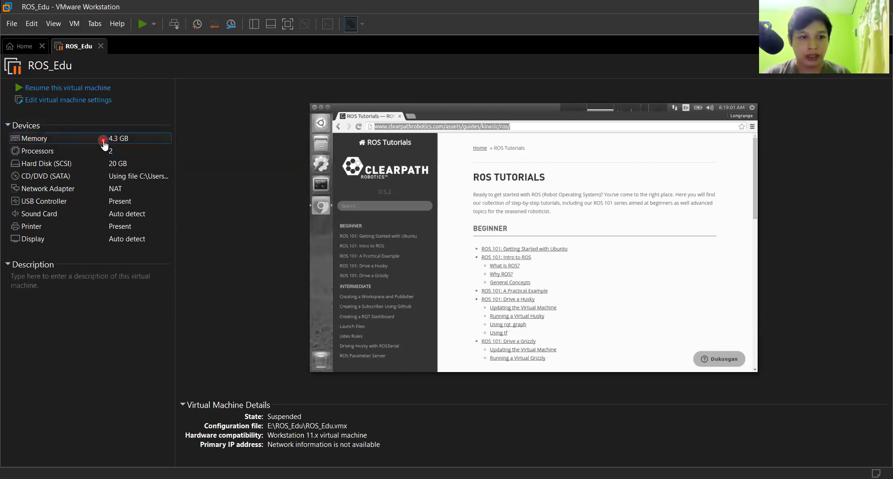
left_click(35, 151)
left_click(136, 151)
left_click(123, 152)
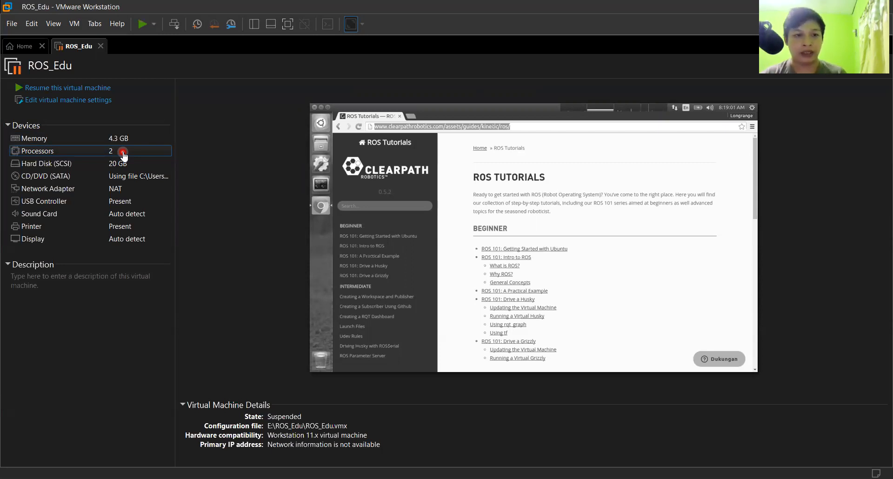
left_click(102, 165)
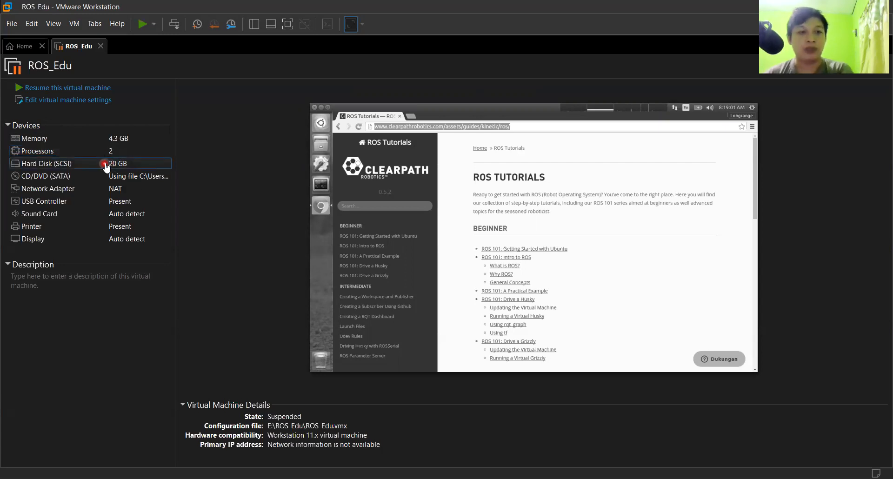
left_click(250, 208)
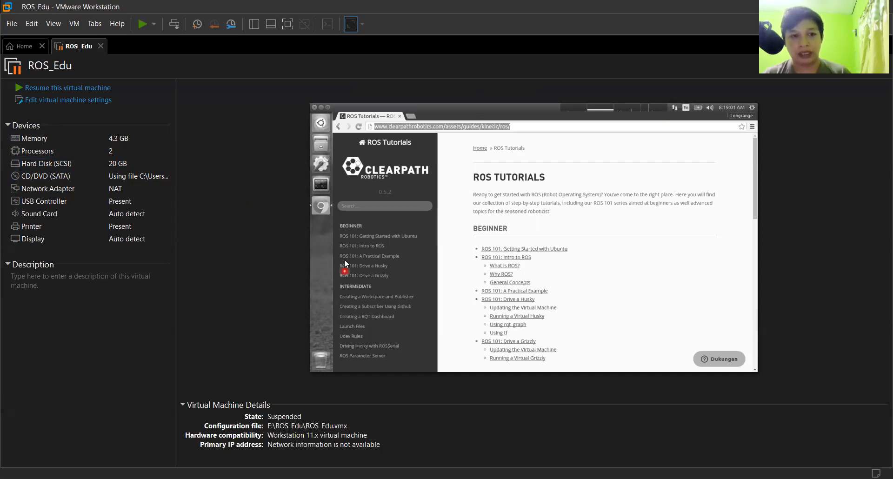
Step: Inspect the CD/DVD (SATA) settings and their advanced options for ROS_Edu, and close them without changes
double_click(122, 178)
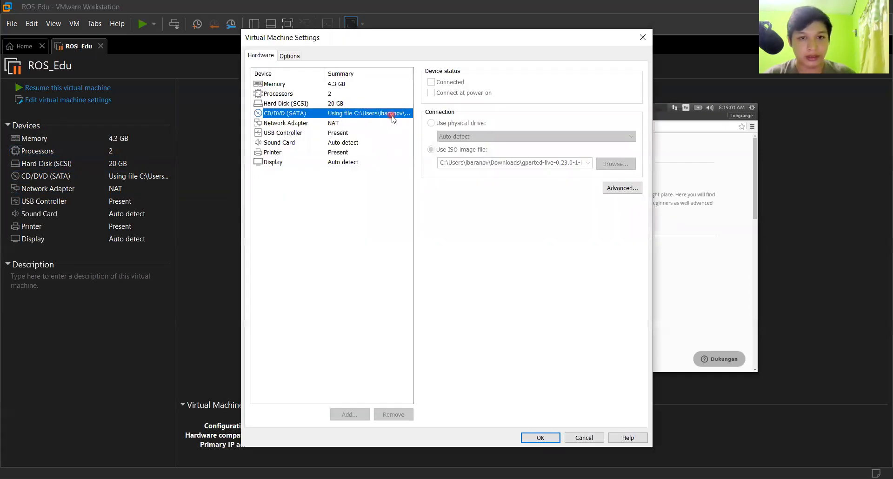
left_click(614, 188)
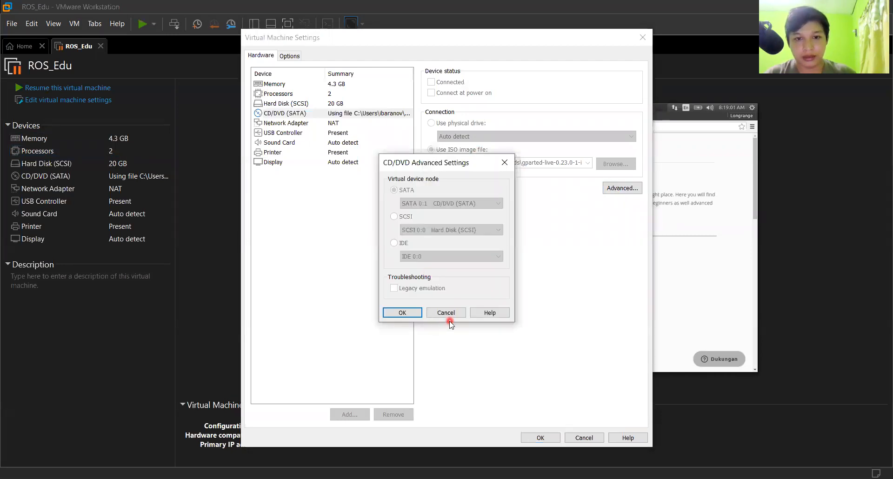
left_click(451, 314)
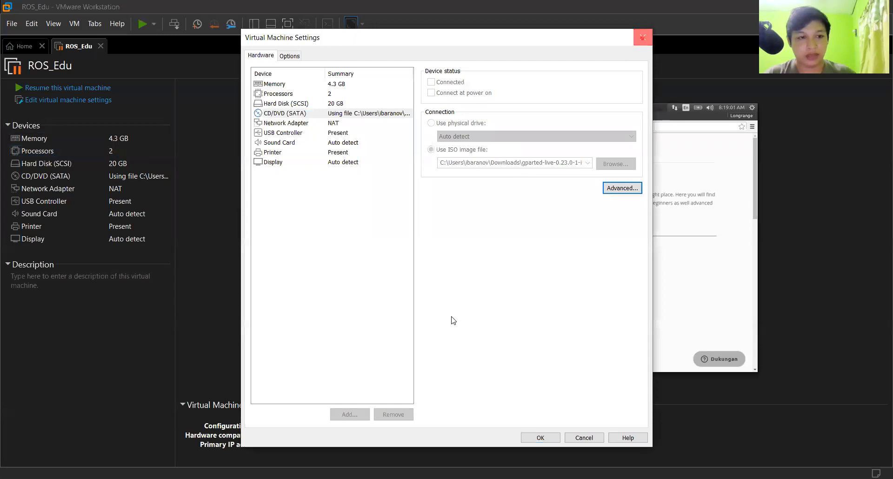
key("Escape")
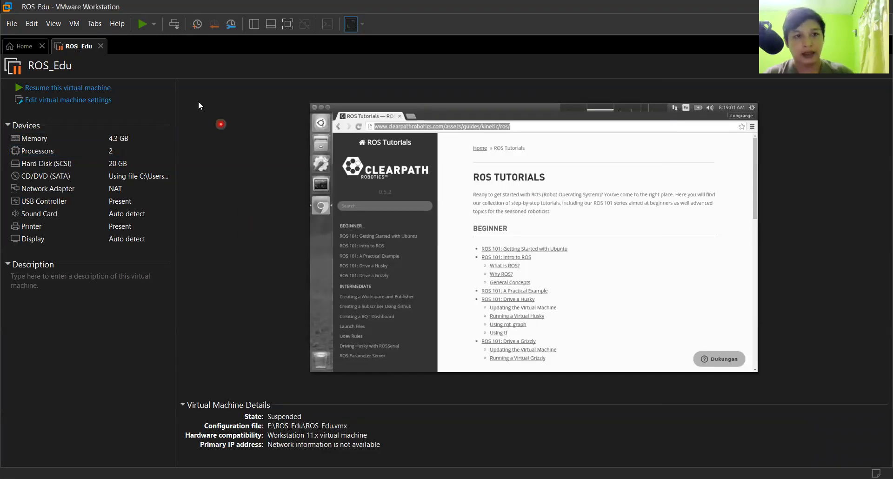
Step: Resume the ROS_Edu virtual machine and look through the tutorial topics on the ROS Tutorials page in its browser
left_click(143, 26)
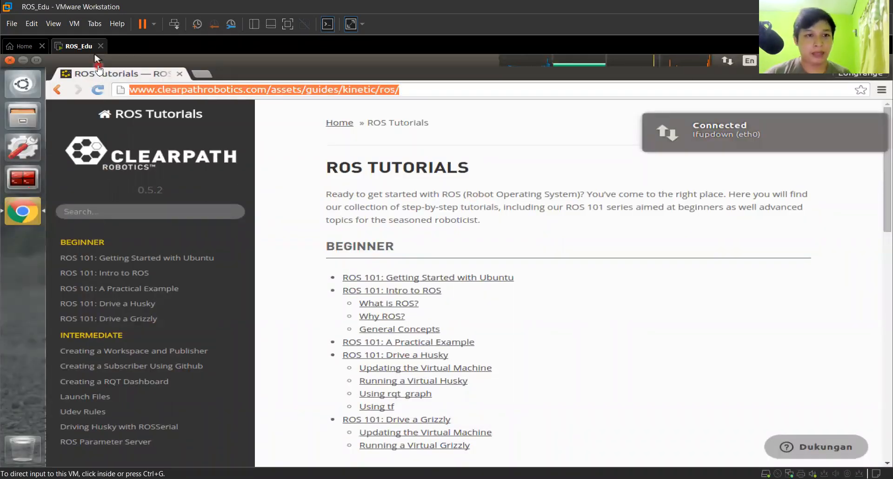
left_click(432, 209)
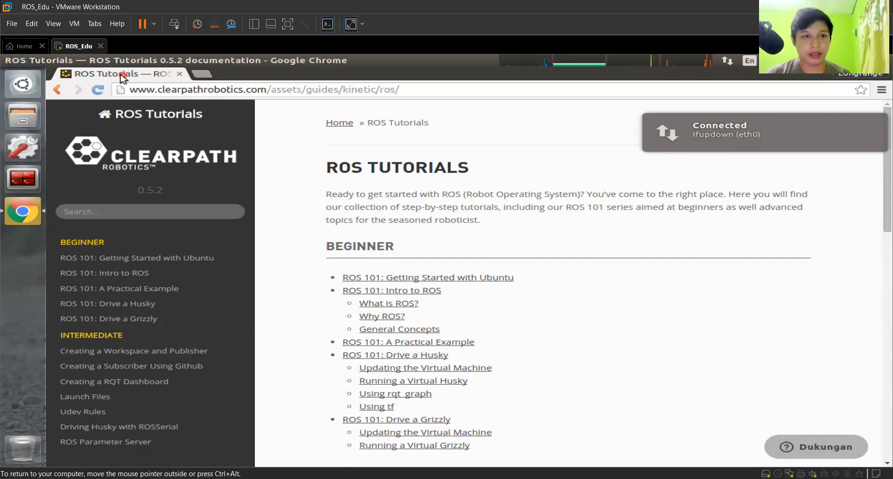
scroll(383, 210, "down", 7)
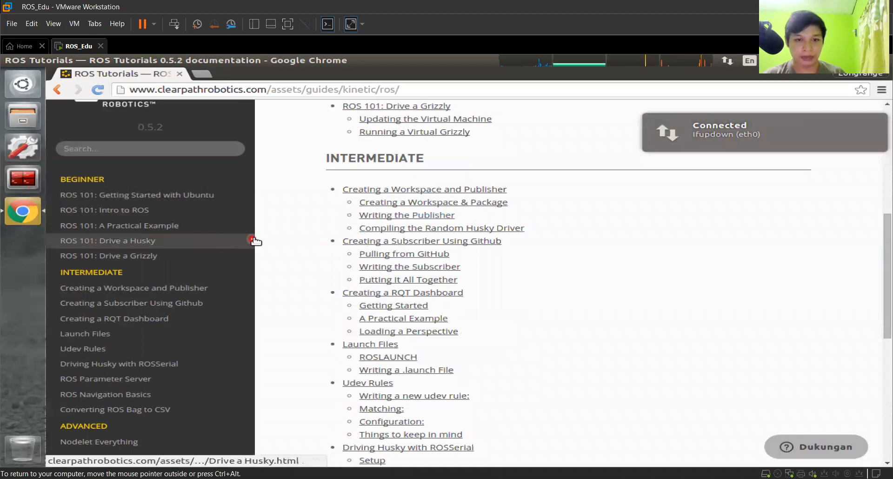
scroll(256, 240, "down", 1)
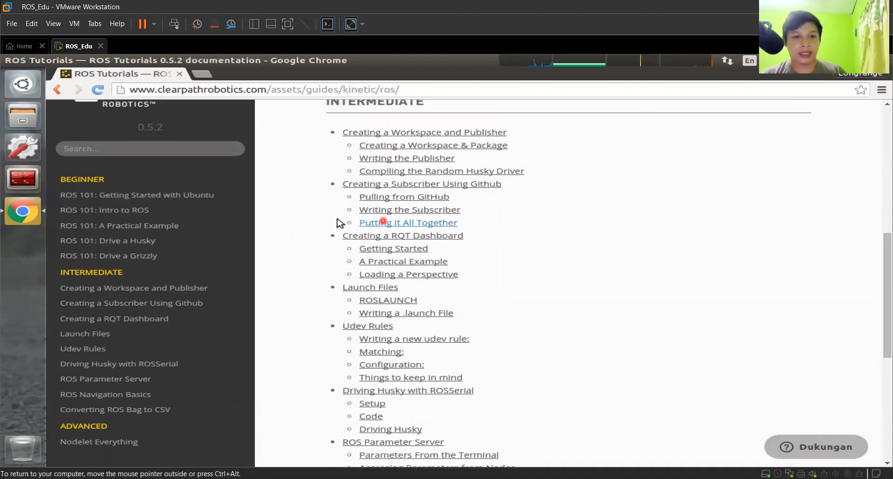
Step: Open a Terminator terminal in the virtual machine and move its window toward the middle of the desktop
left_click(31, 179)
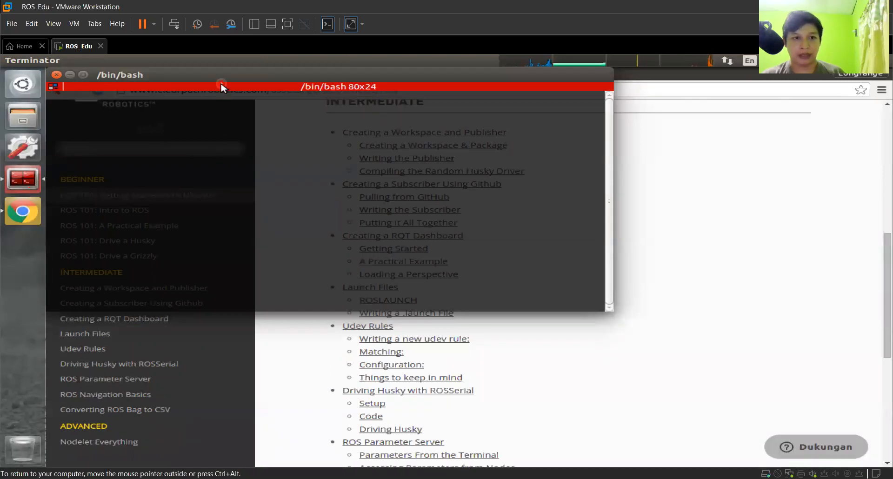
left_click_drag(222, 83, 406, 161)
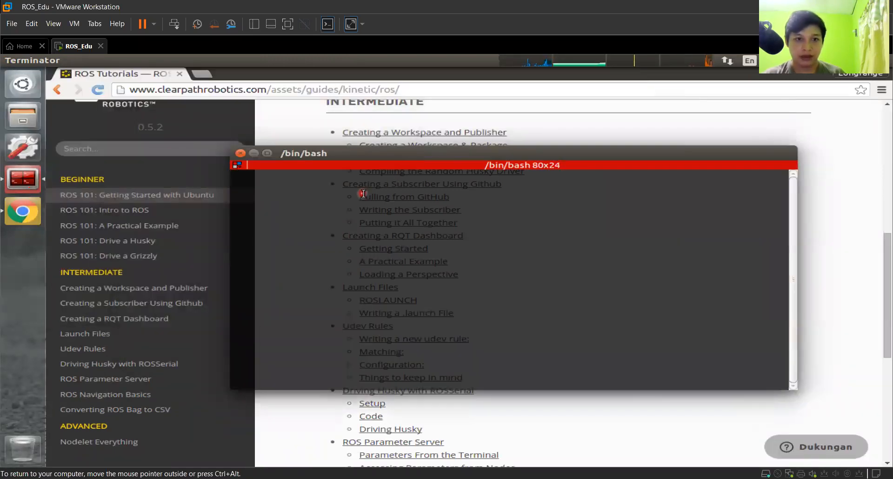
double_click(327, 173)
double_click(335, 176)
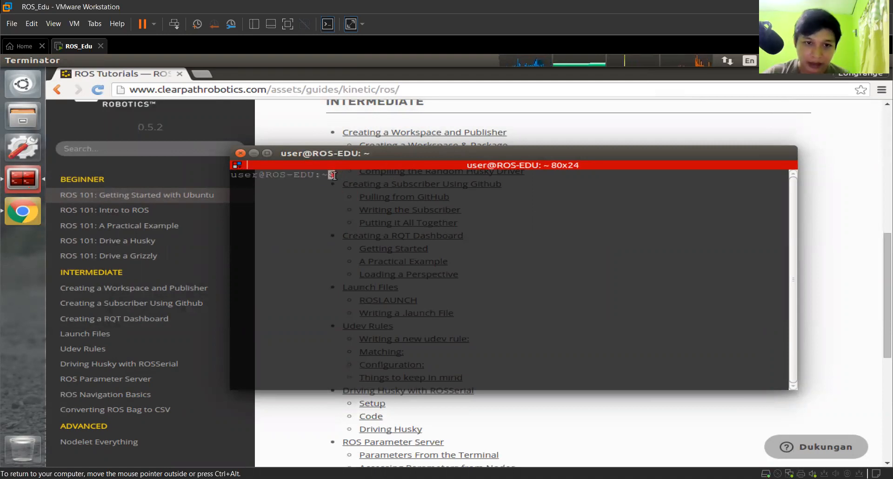
left_click(338, 205)
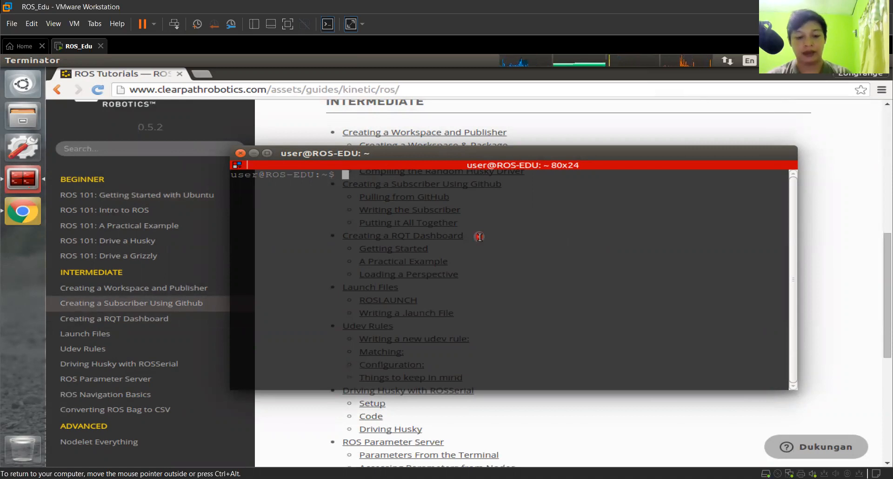
Step: List the home folder in long format with ls -l, and start the ROS master with roscore
type("ls -l")
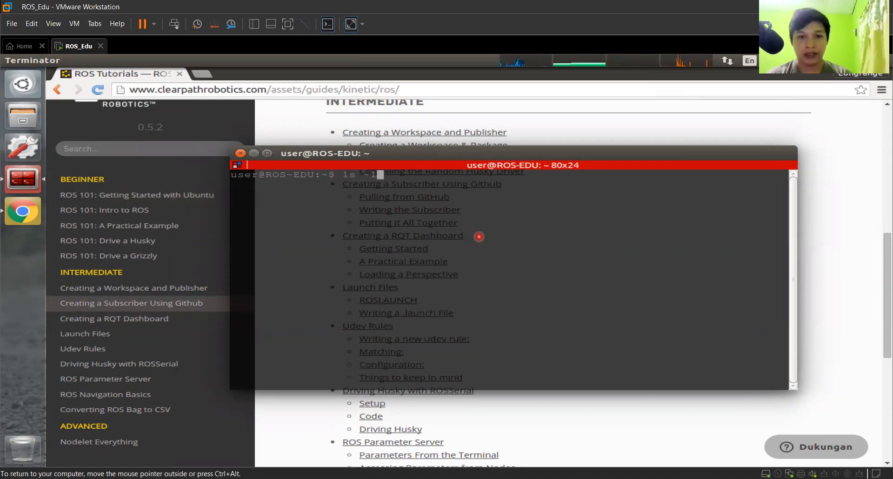
key("Return")
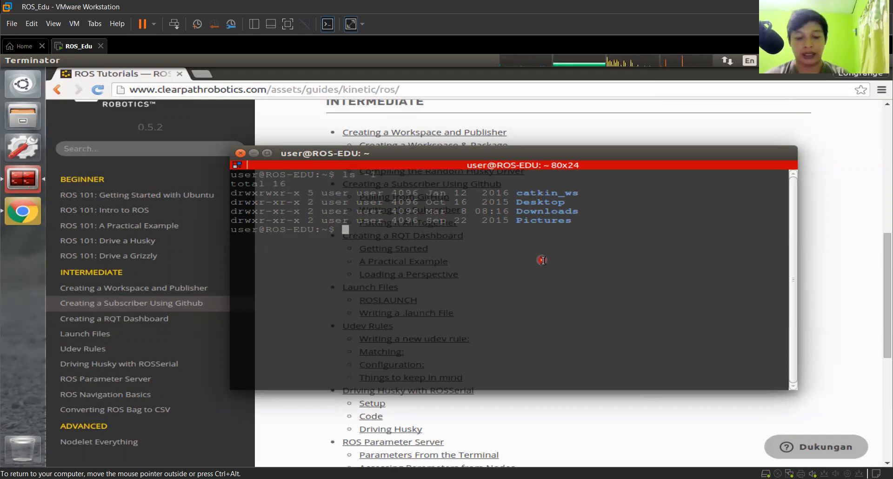
type("r")
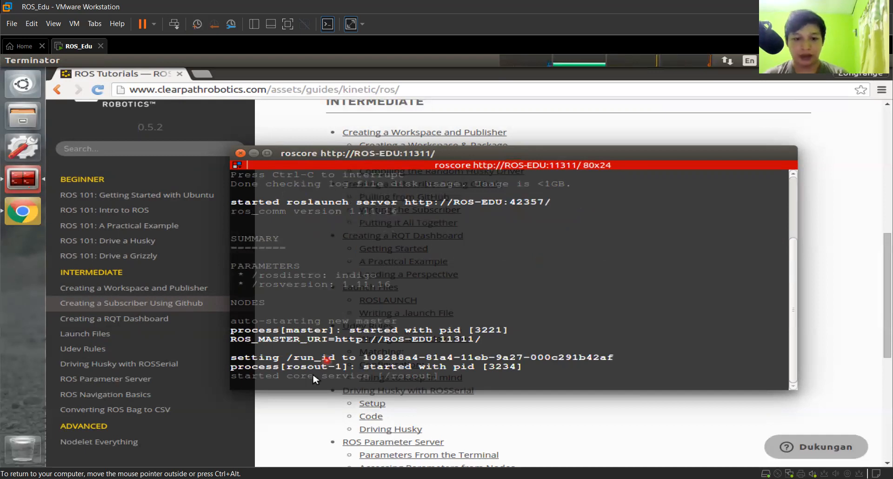
left_click_drag(356, 158, 373, 110)
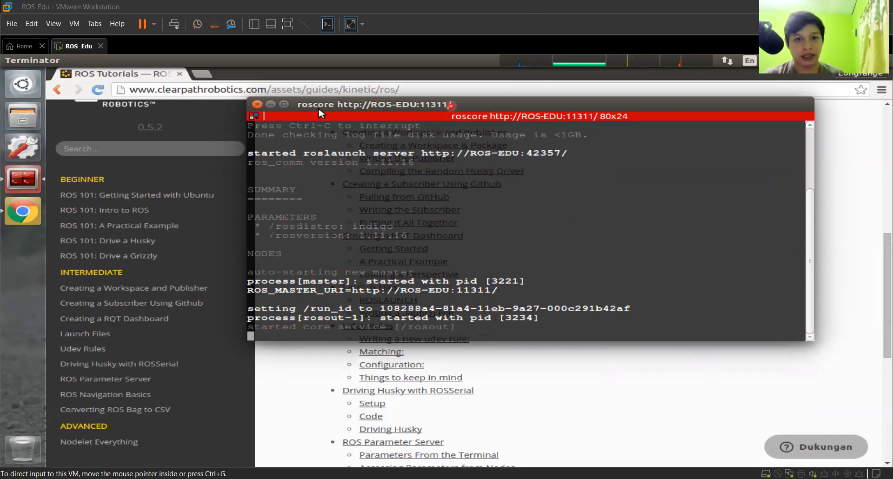
Step: Minimize the terminal running roscore and open the tutorial "ROS 101: A Practical Example" in the browser
left_click_drag(352, 108, 281, 110)
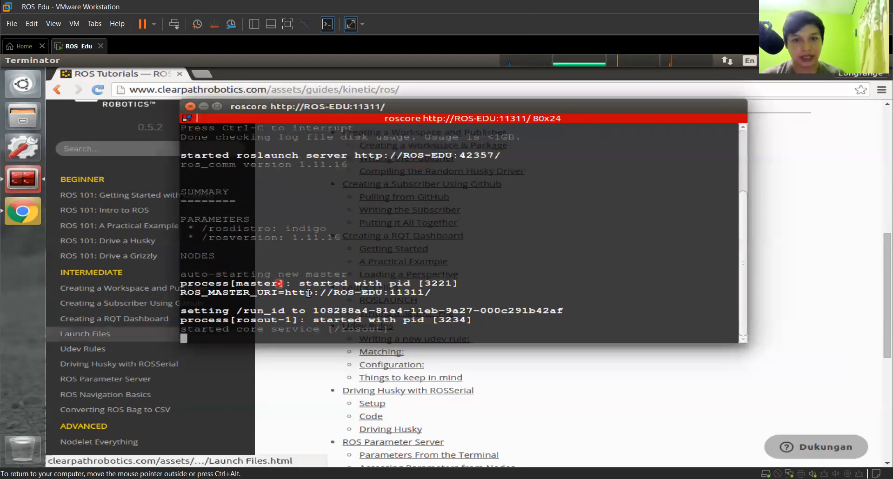
left_click(203, 107)
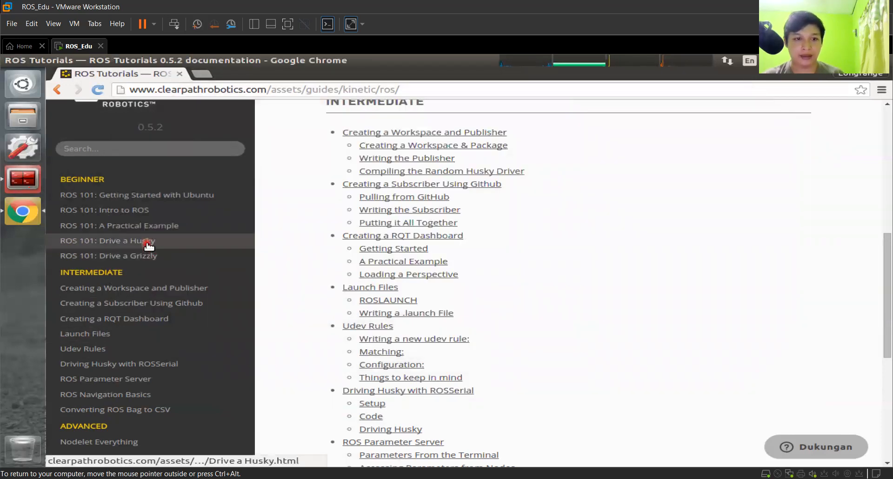
left_click(153, 226)
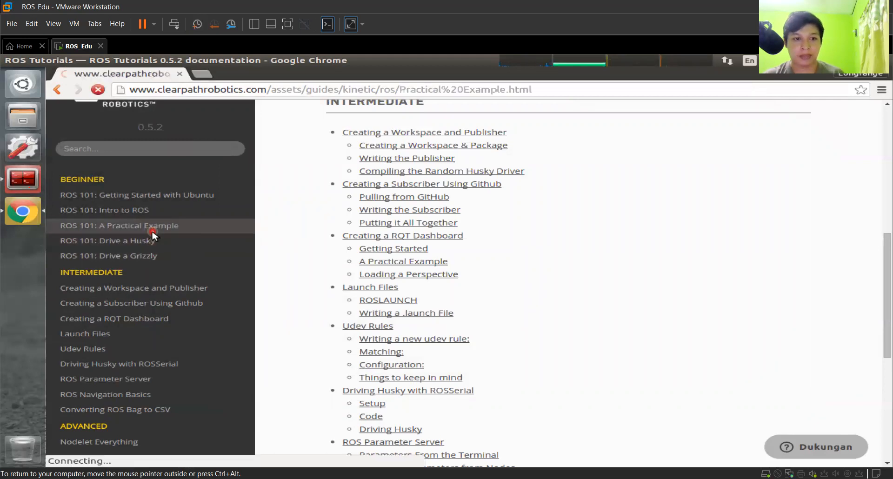
Step: Look through the Practical Example tutorial's sections on roscore, rostopic list and rostopic pub, and return to the rostopic list instructions
scroll(470, 289, "down", 5)
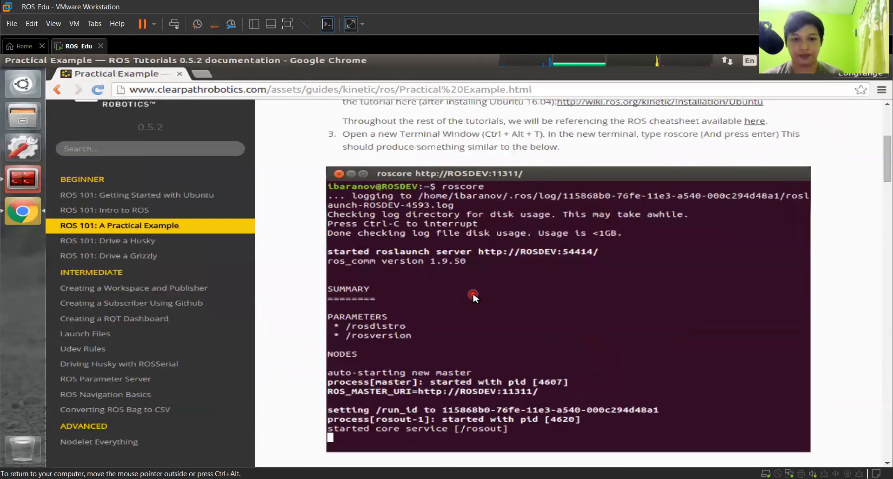
scroll(473, 298, "down", 10)
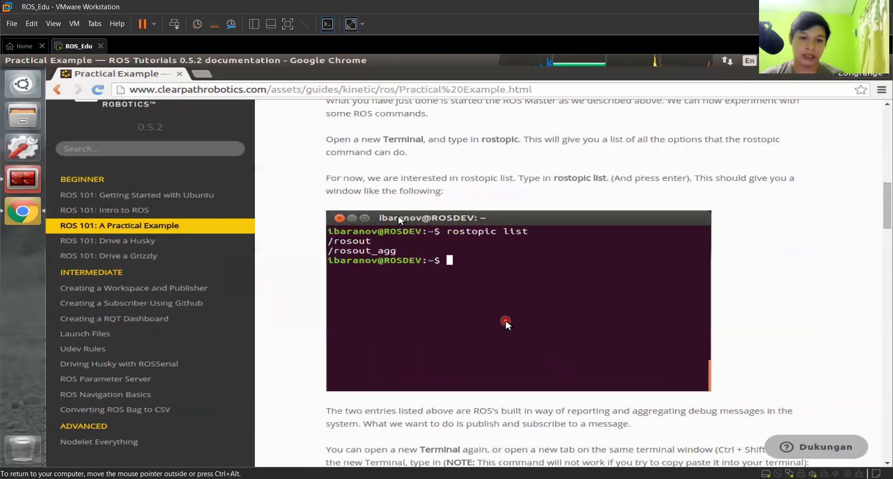
scroll(506, 323, "down", 15)
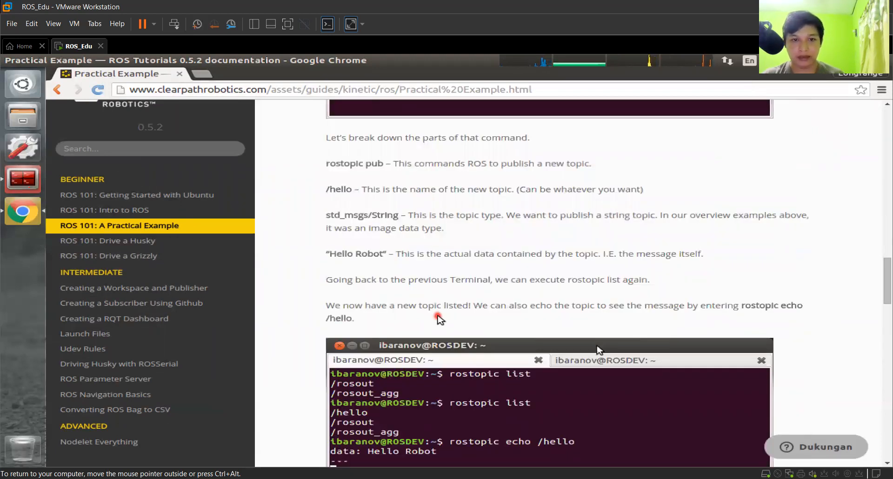
scroll(438, 320, "down", 1)
scroll(439, 318, "up", 1)
scroll(451, 257, "up", 3)
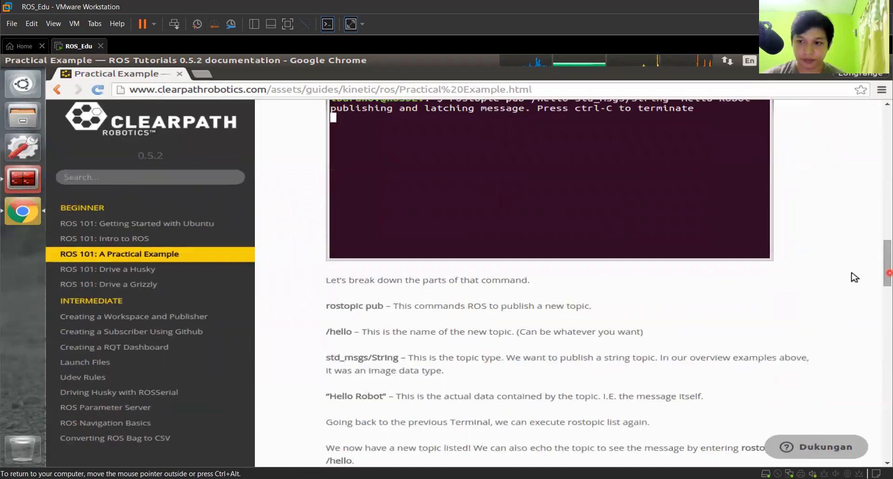
scroll(855, 278, "up", 1)
right_click(854, 264)
left_click(479, 341)
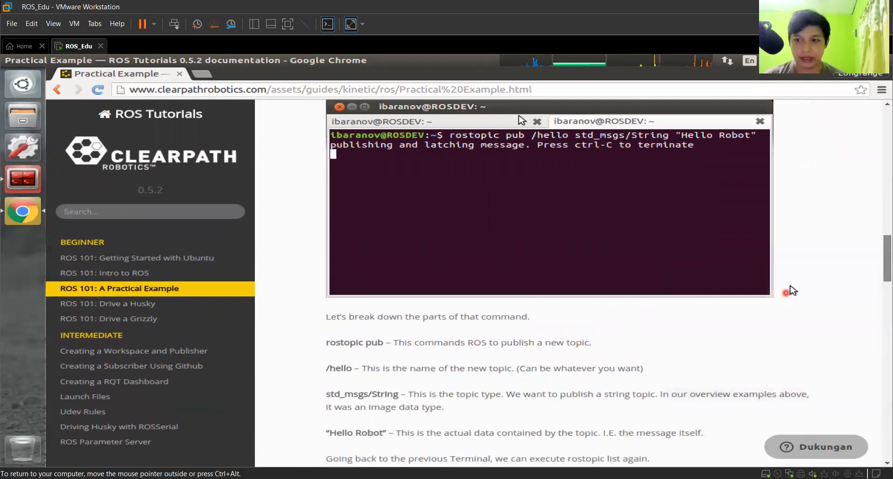
scroll(858, 256, "up", 12)
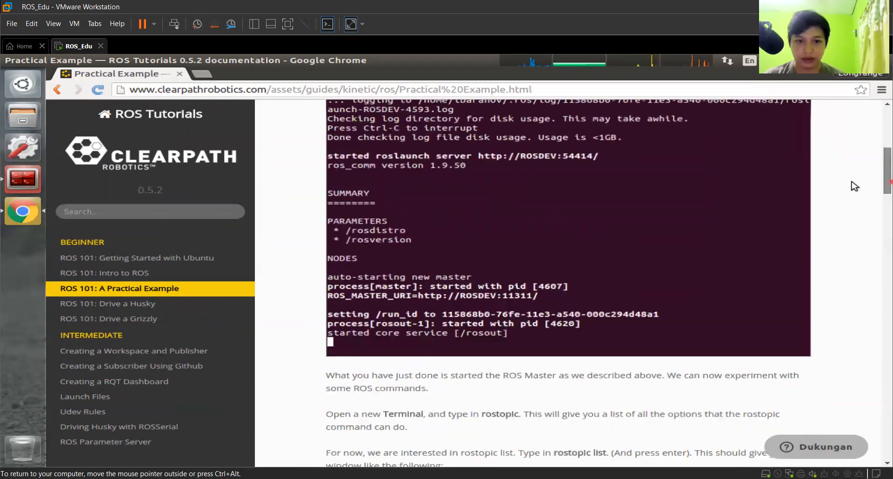
scroll(713, 264, "down", 3)
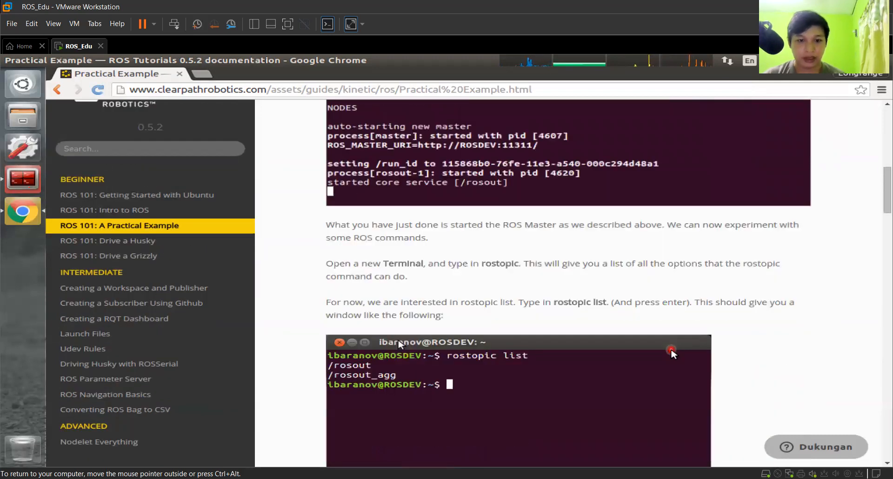
scroll(672, 353, "down", 1)
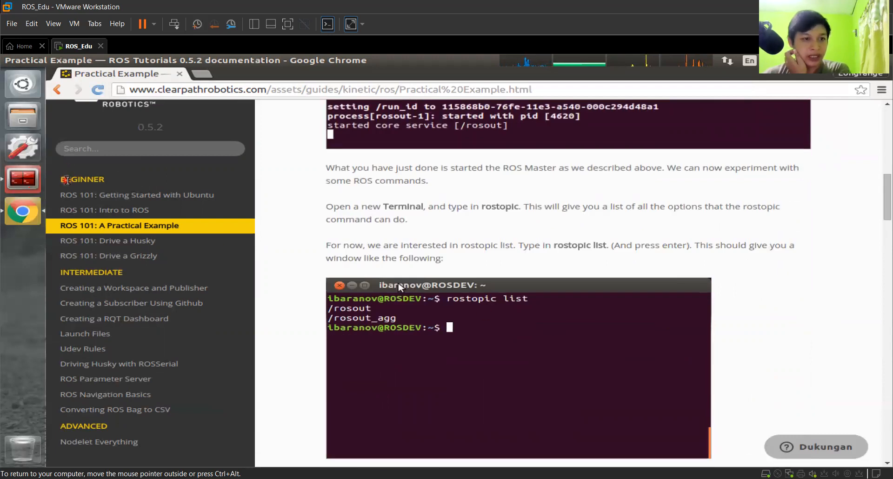
Step: Minimize the roscore terminal again and open a second, new Terminator window
left_click(31, 180)
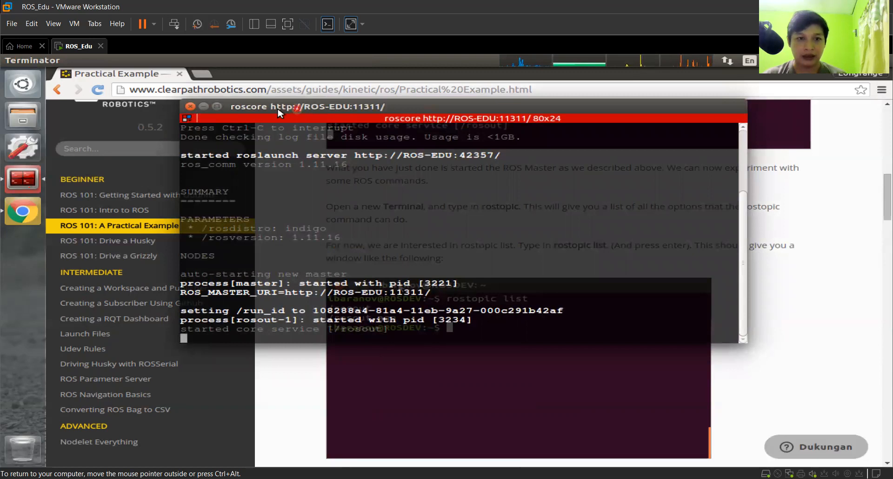
right_click(21, 179)
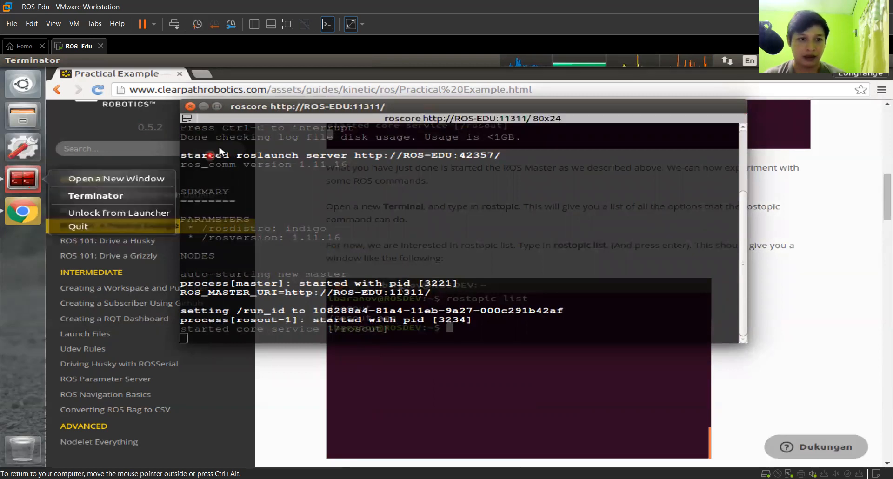
left_click(205, 108)
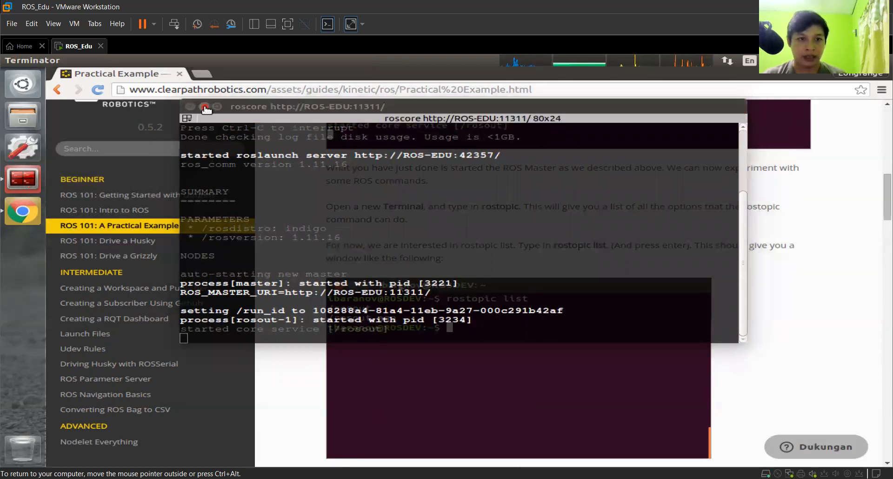
left_click(205, 107)
right_click(25, 184)
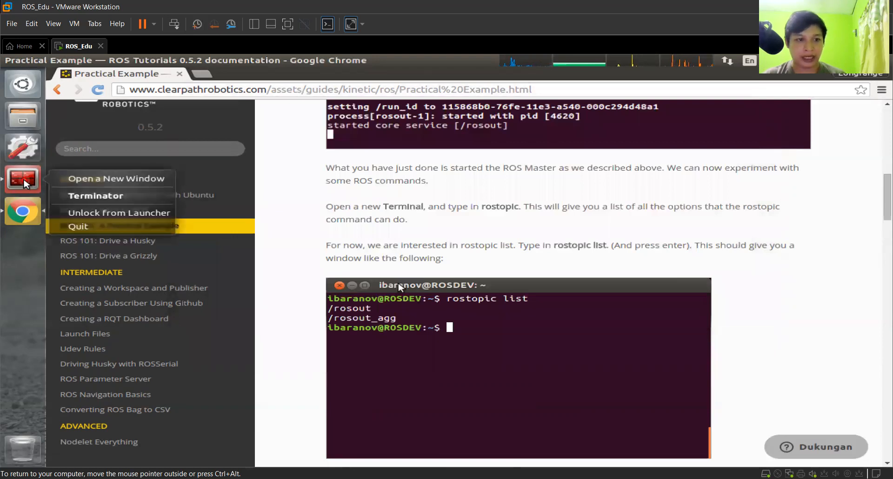
left_click(76, 185)
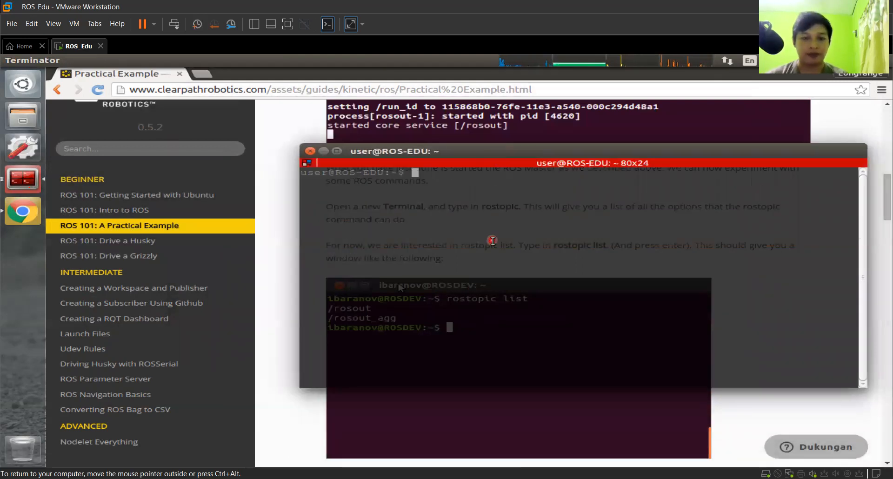
Step: List the active ROS topics with rostopic list in the new terminal
type("rostopic")
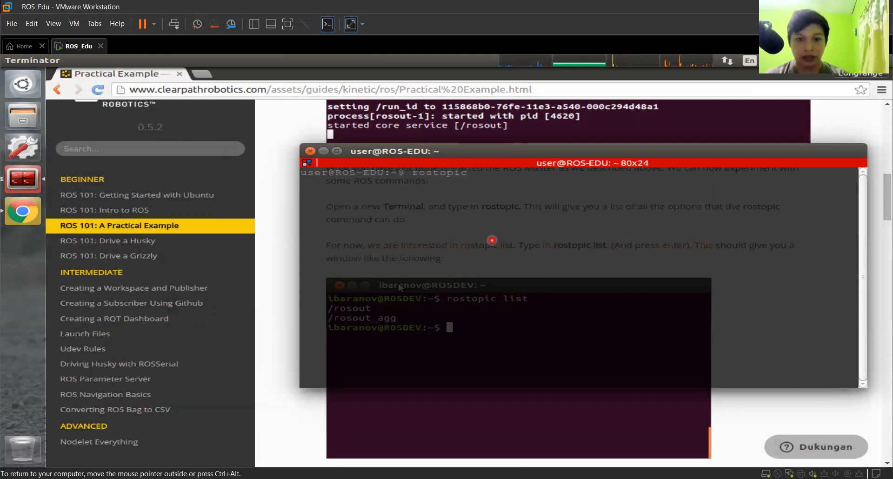
type(" list")
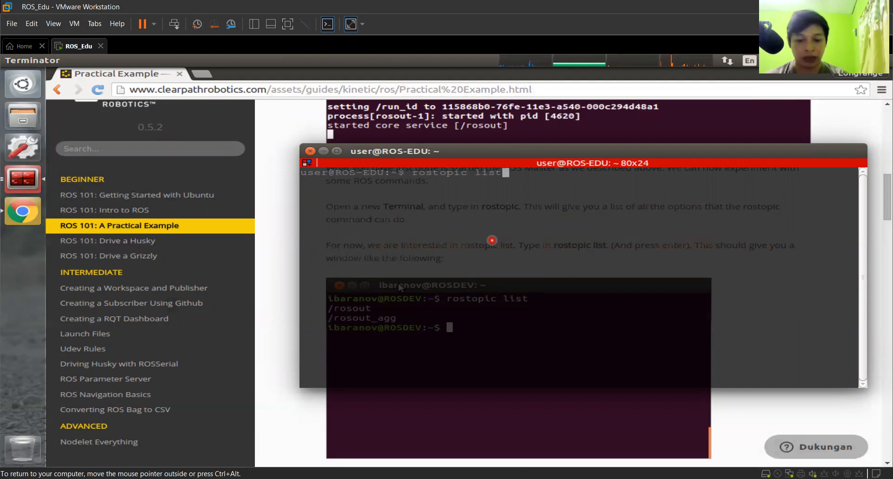
key("Return")
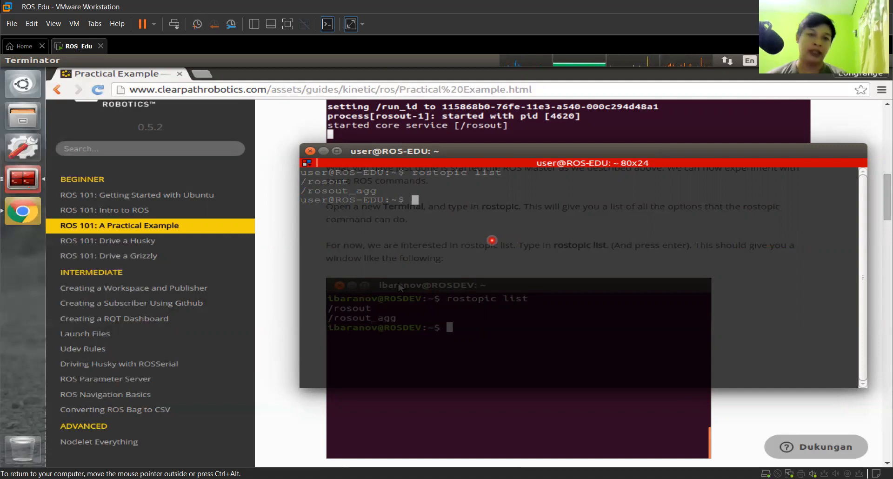
Step: Return to the tutorial page and copy its command that publishes "Hello Robot" as a std_msgs/String message on /hello
key("alt+Tab")
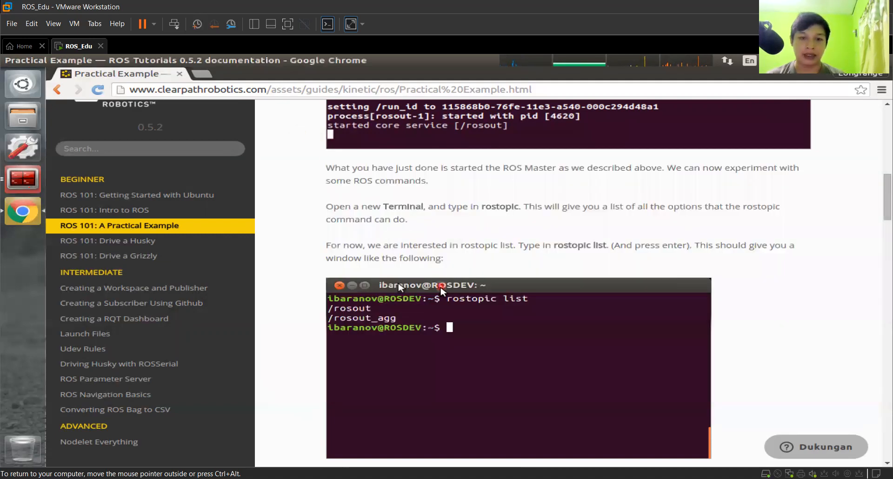
scroll(443, 295, "down", 3)
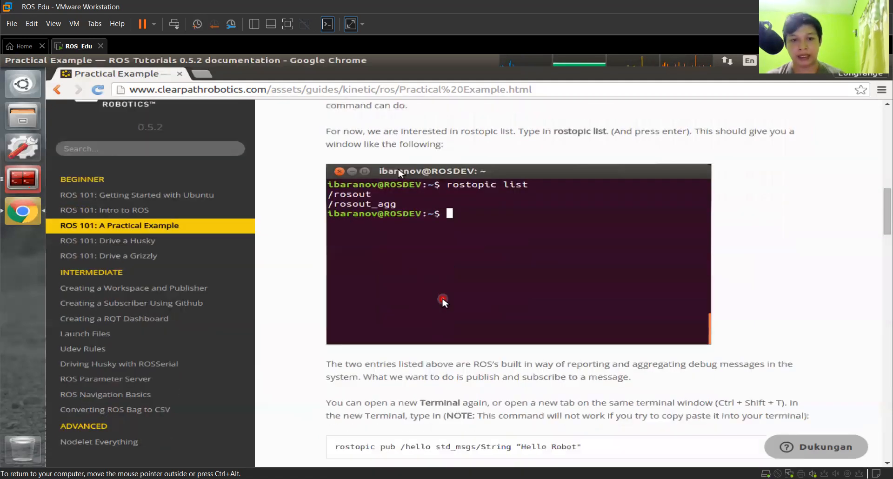
scroll(444, 304, "down", 4)
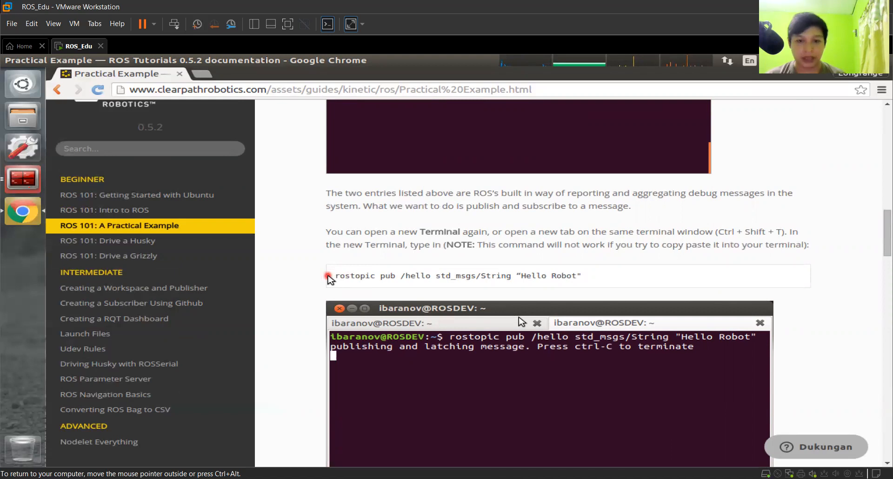
scroll(329, 273, "up", 2)
scroll(329, 277, "up", 3)
scroll(329, 279, "down", 4)
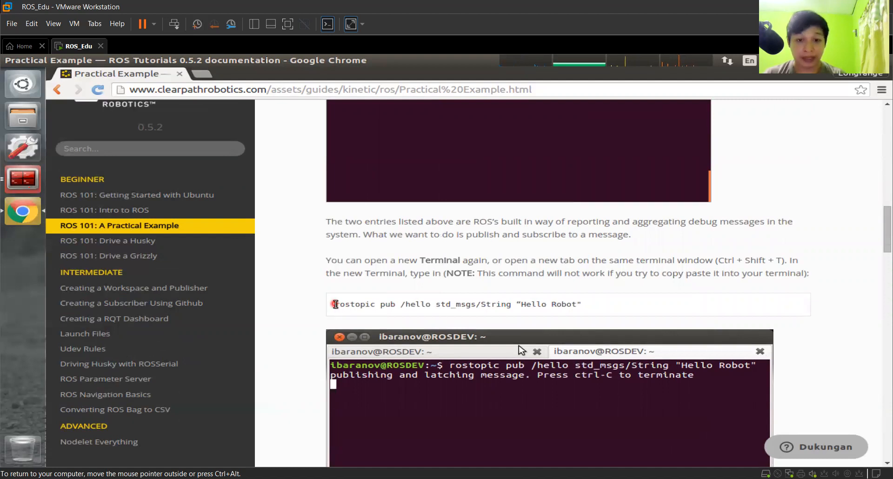
triple_click(384, 303)
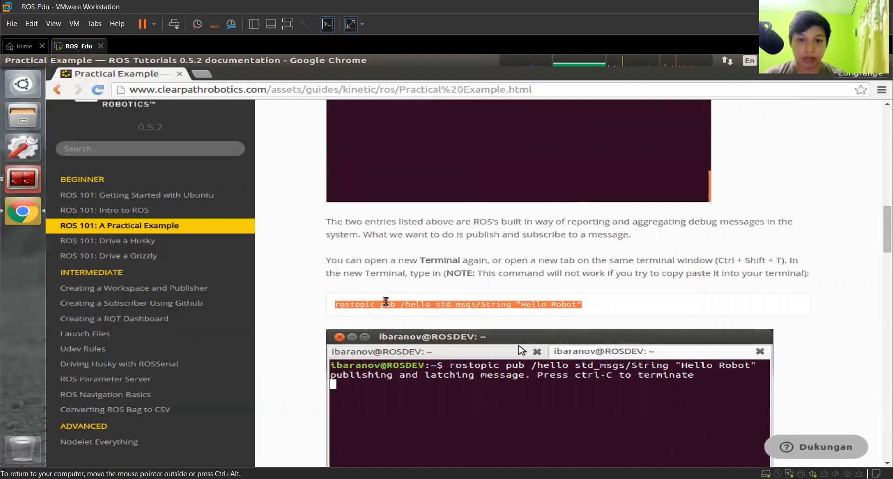
right_click(386, 302)
left_click(394, 310)
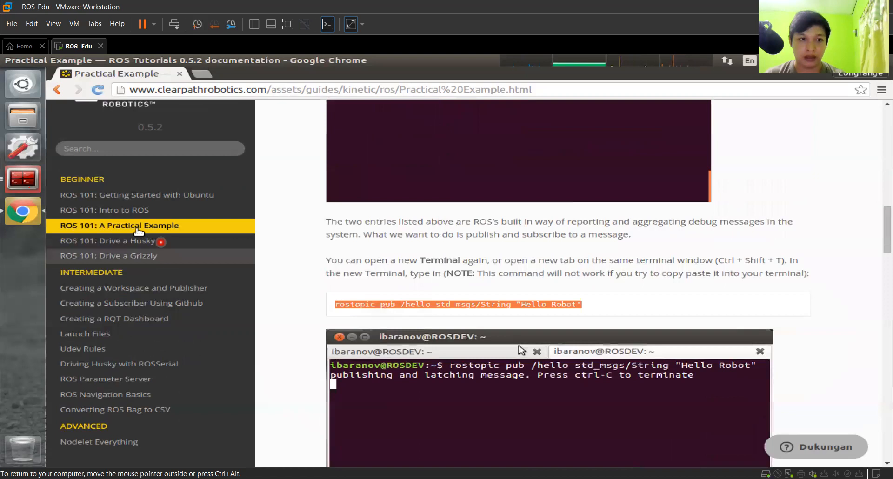
Step: Try to run the copied rostopic pub /hello std_msgs/String "Hello Robot" command in the second terminal, and abort it
left_click(36, 184)
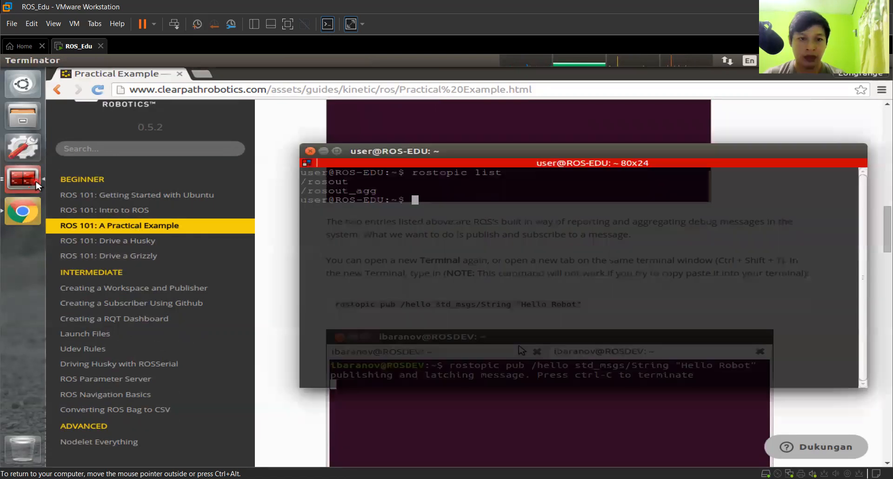
right_click(465, 236)
left_click(481, 258)
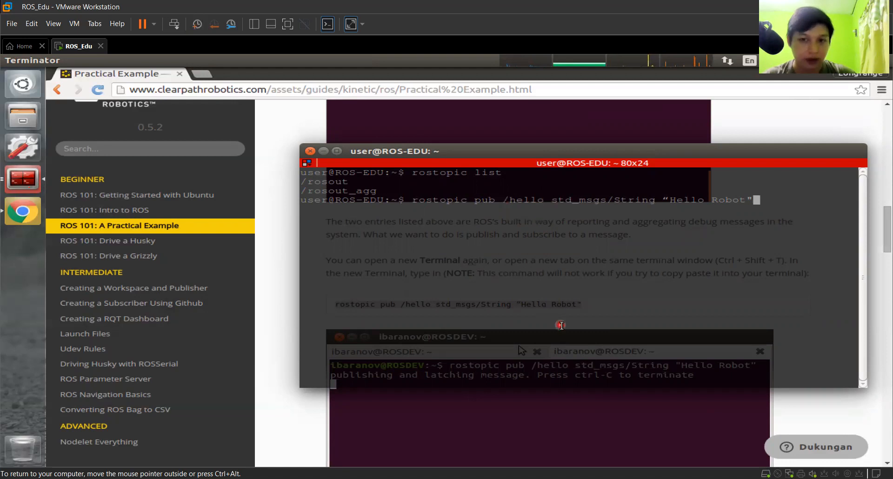
key("Return")
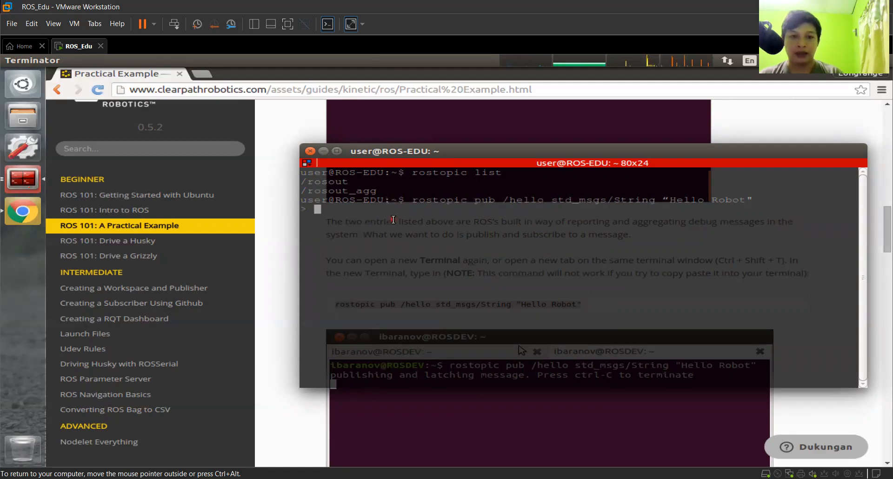
key("ctrl+c")
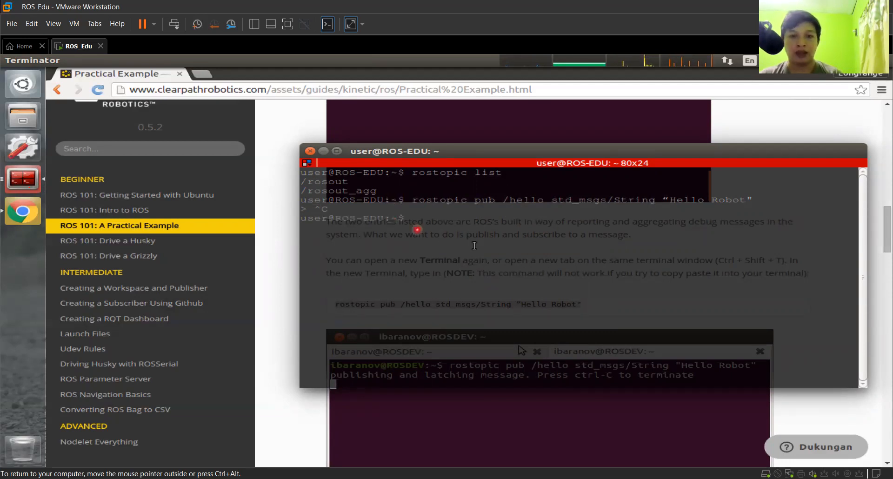
Step: Return to the tutorial and examine its explanation of the rostopic pub command and its rostopic echo and rosnode list examples
left_click(314, 124)
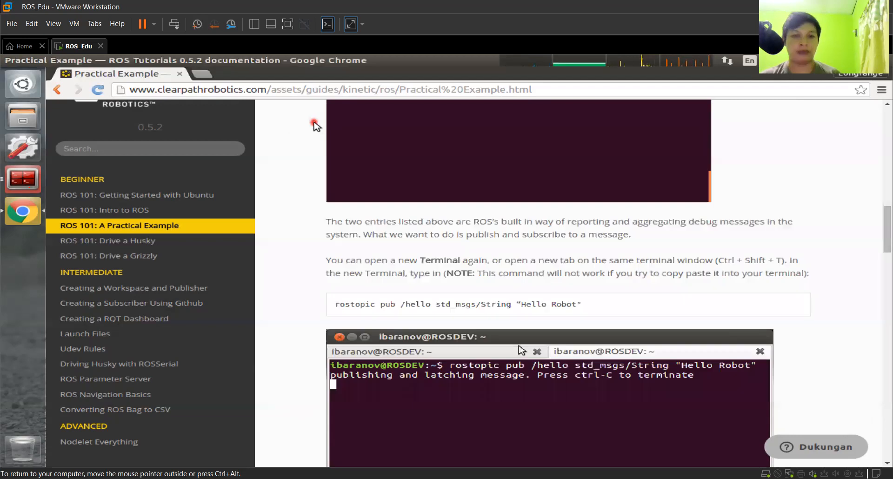
scroll(469, 309, "down", 3)
scroll(469, 310, "down", 10)
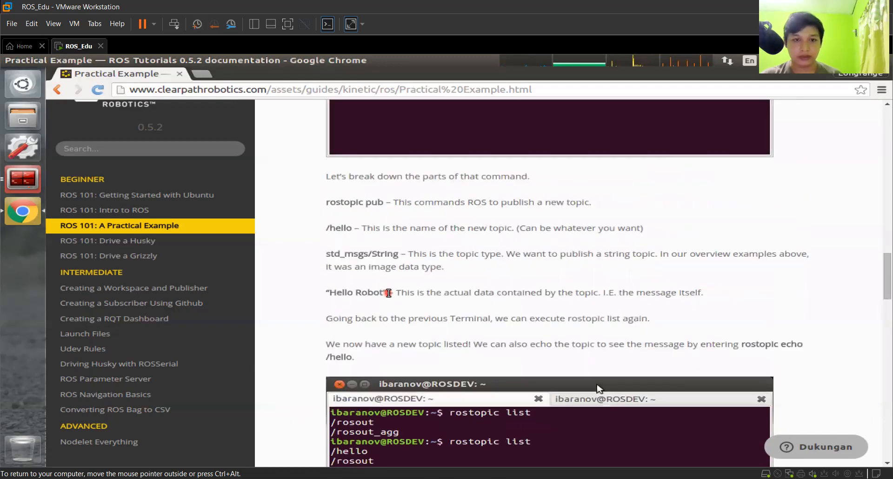
scroll(437, 286, "up", 6)
scroll(436, 279, "up", 14)
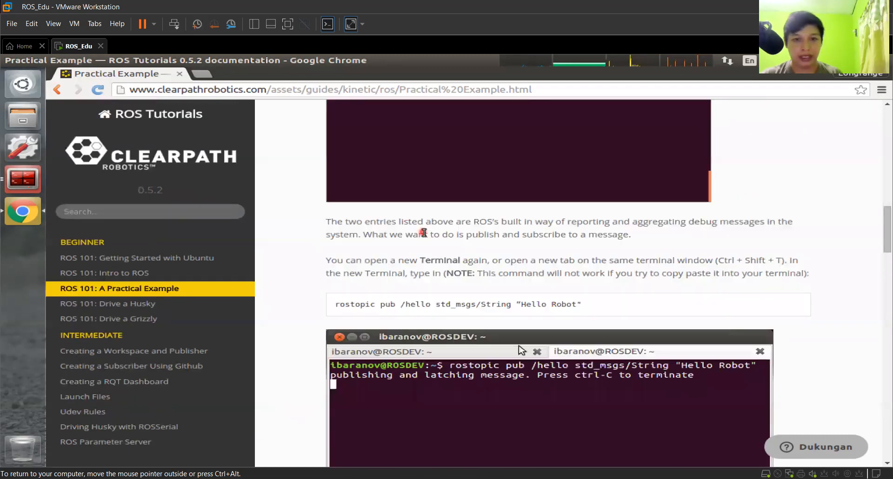
scroll(446, 278, "down", 11)
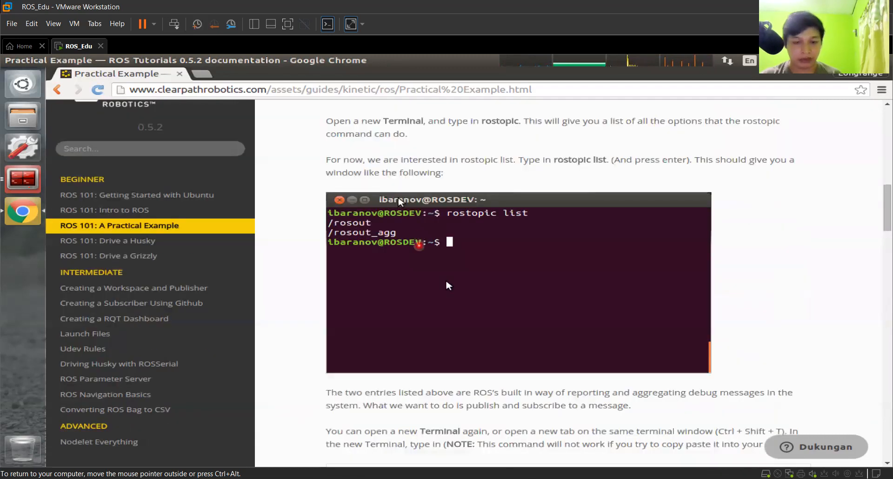
scroll(545, 343, "down", 13)
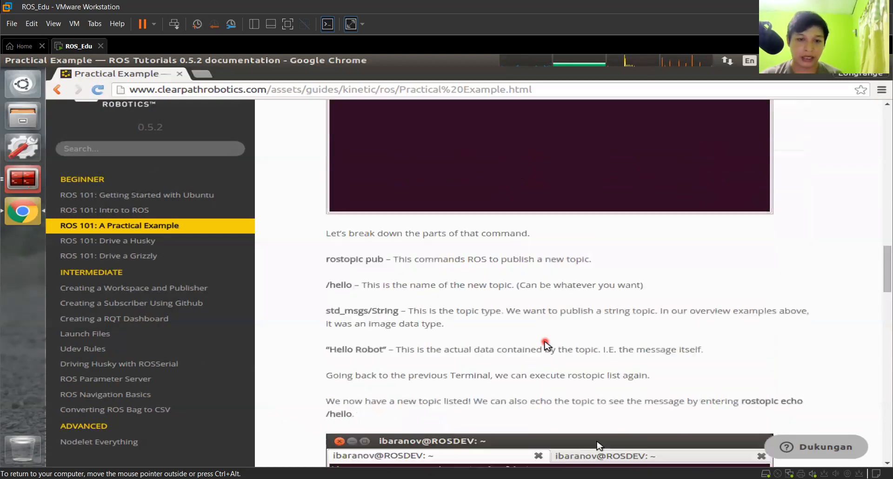
scroll(546, 344, "down", 18)
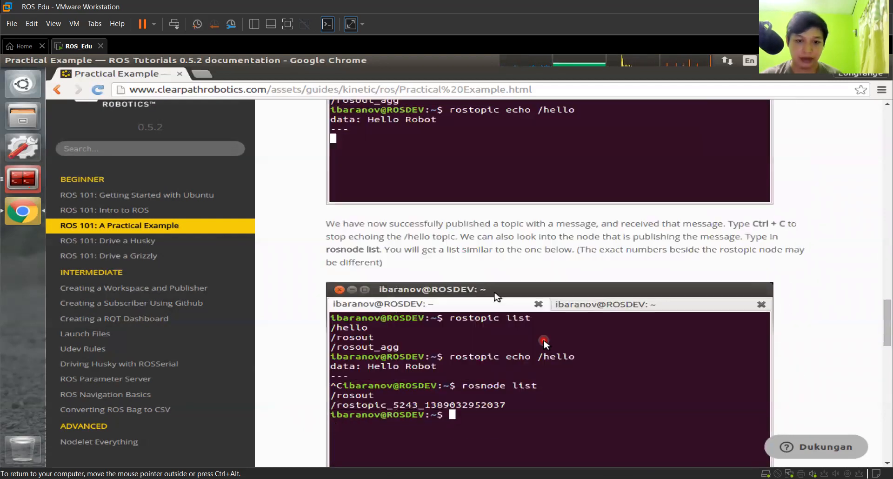
Step: Examine the tutorial's rostopic echo, rosnode list, rosnode info and rostopic info /hello examples
scroll(545, 343, "down", 1)
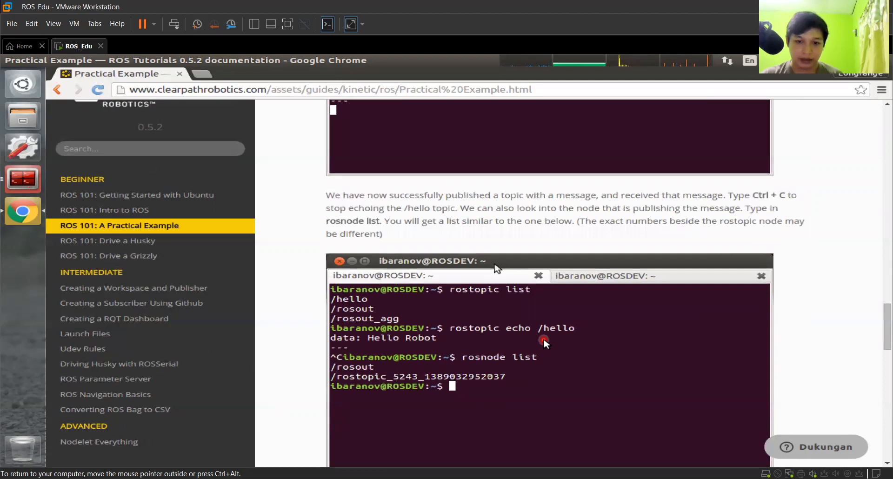
scroll(545, 343, "down", 20)
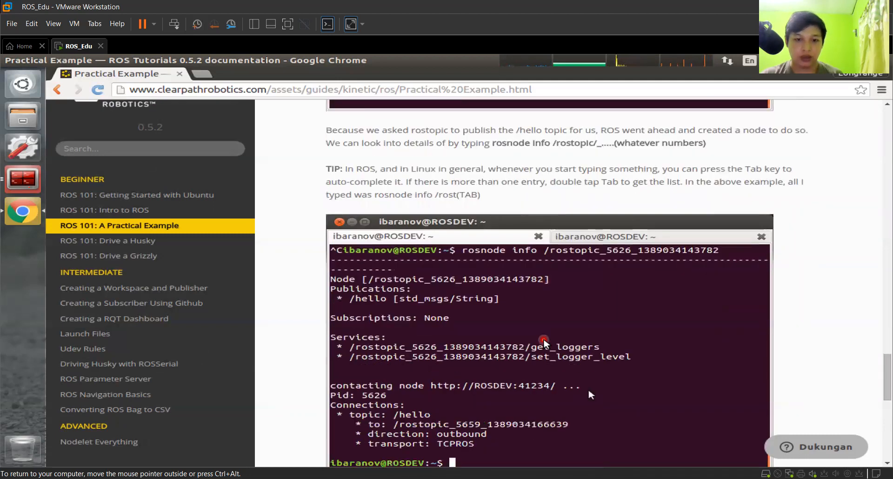
scroll(544, 342, "up", 10)
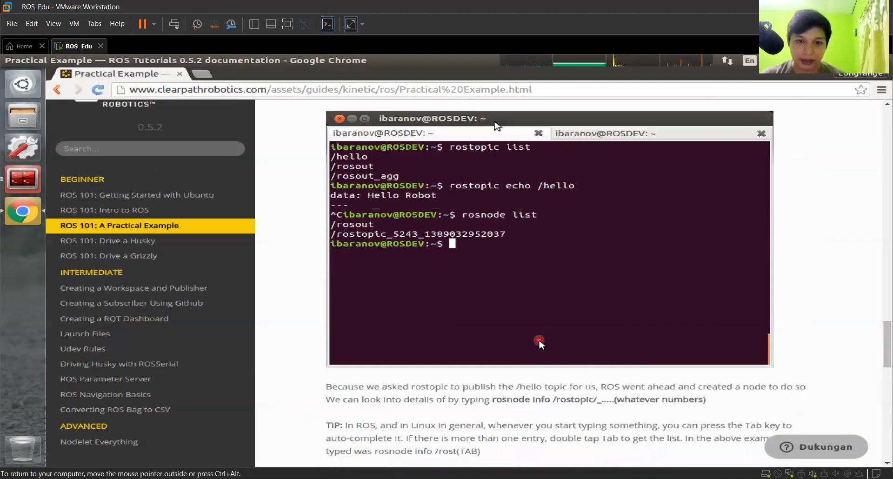
scroll(533, 334, "up", 6)
scroll(528, 330, "up", 10)
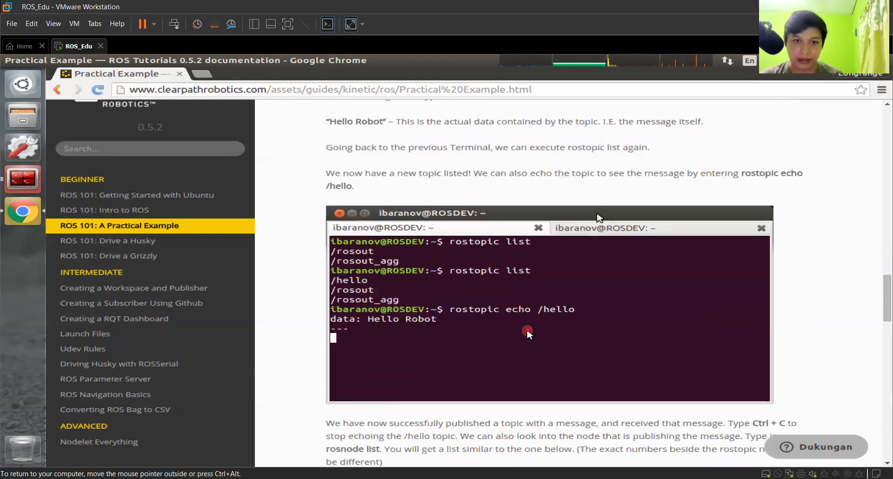
scroll(526, 328, "down", 20)
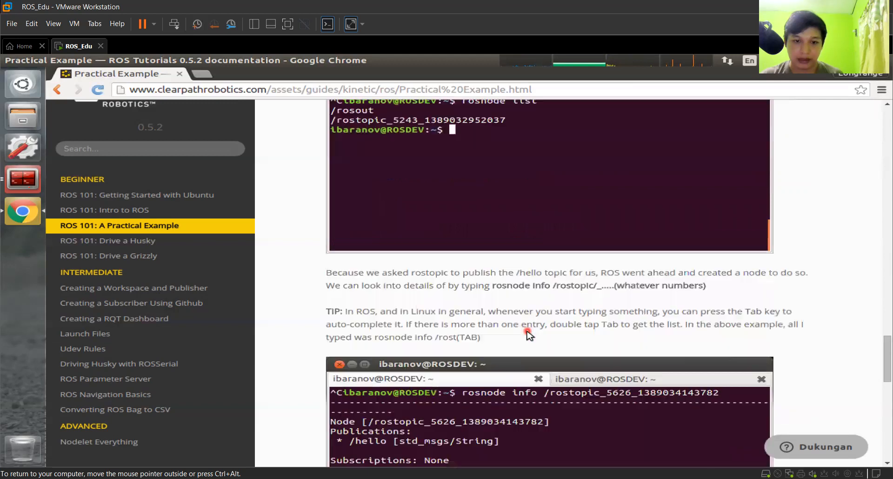
scroll(528, 334, "down", 12)
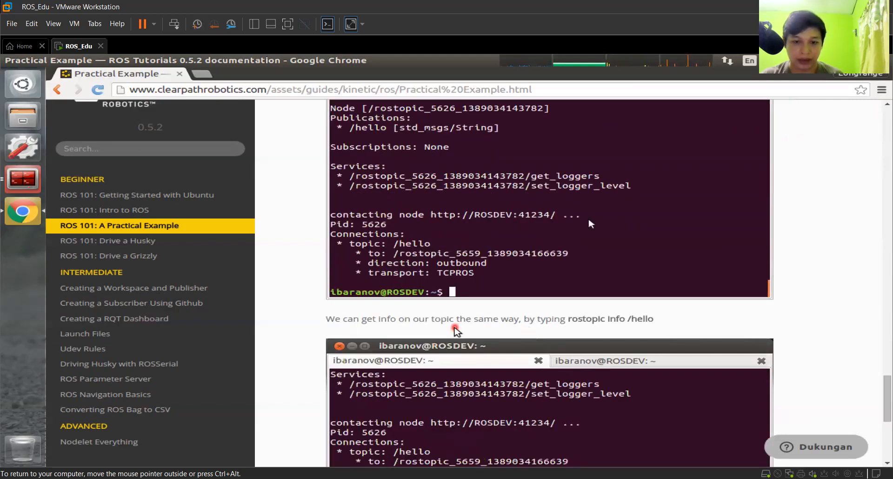
scroll(454, 328, "down", 6)
Step: Switch to the terminal and list the running ROS nodes with rosnode list
left_click(22, 179)
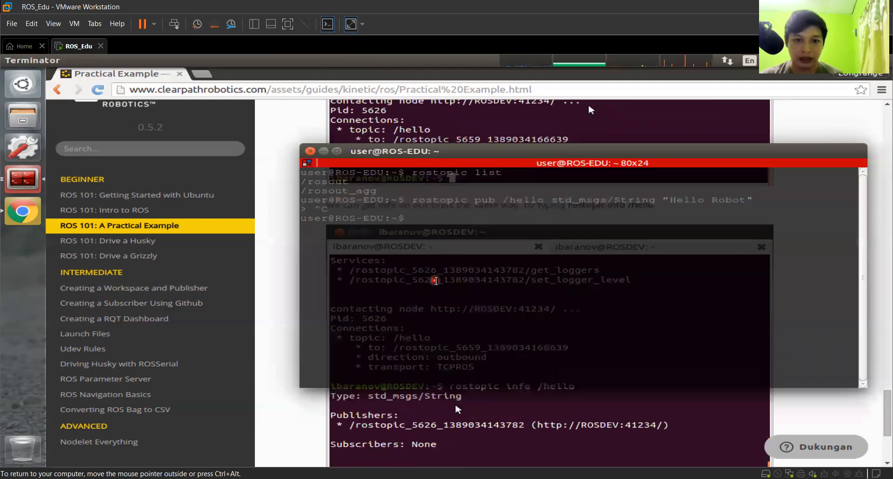
type("rosn")
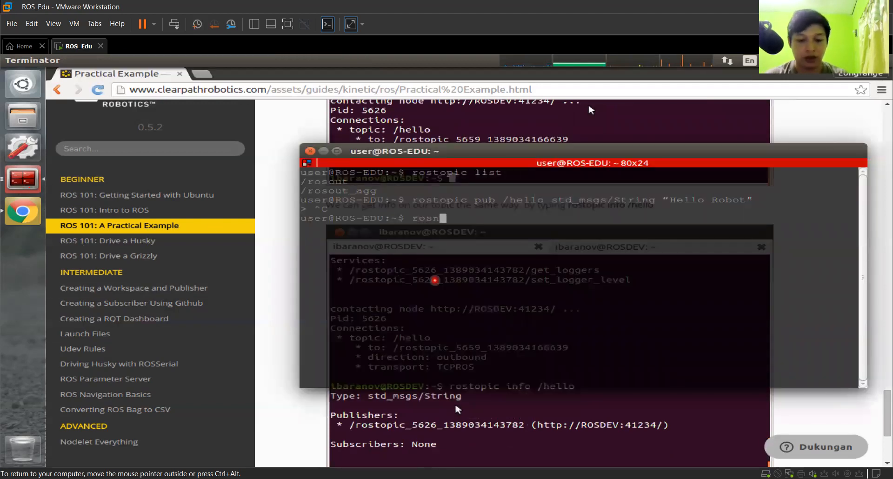
type("ode li")
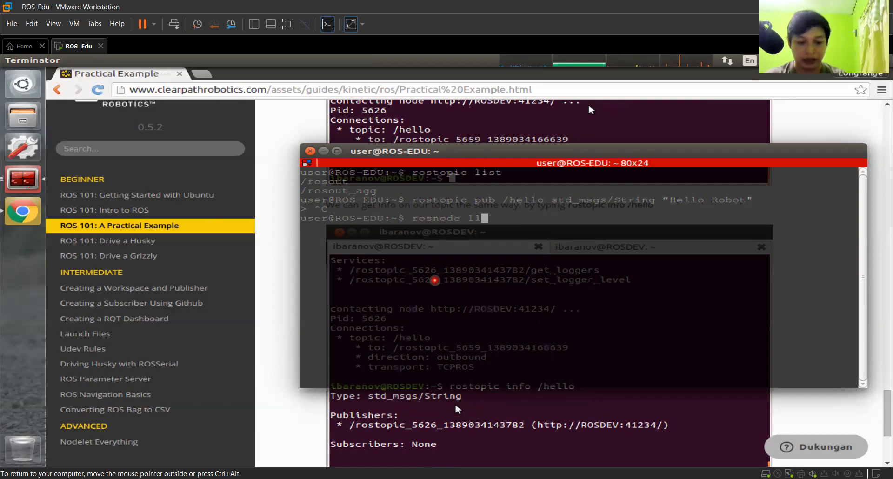
type("st")
key("Return")
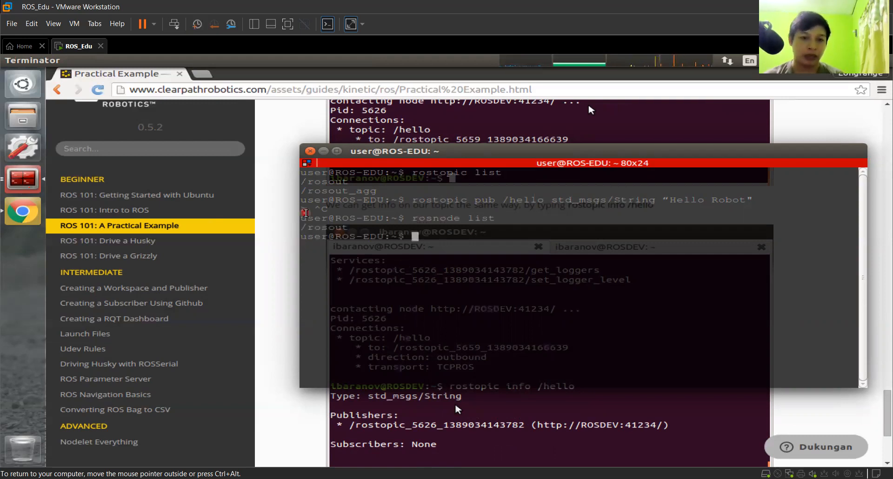
Step: Return to the tutorial and advance to the following lesson, Drive a Husky, at its virtual machine update commands
left_click(293, 415)
scroll(720, 403, "down", 4)
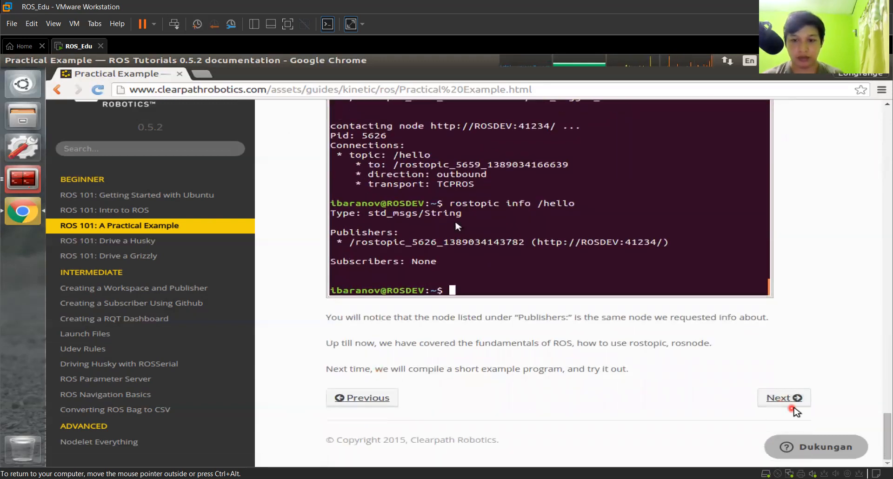
left_click(797, 399)
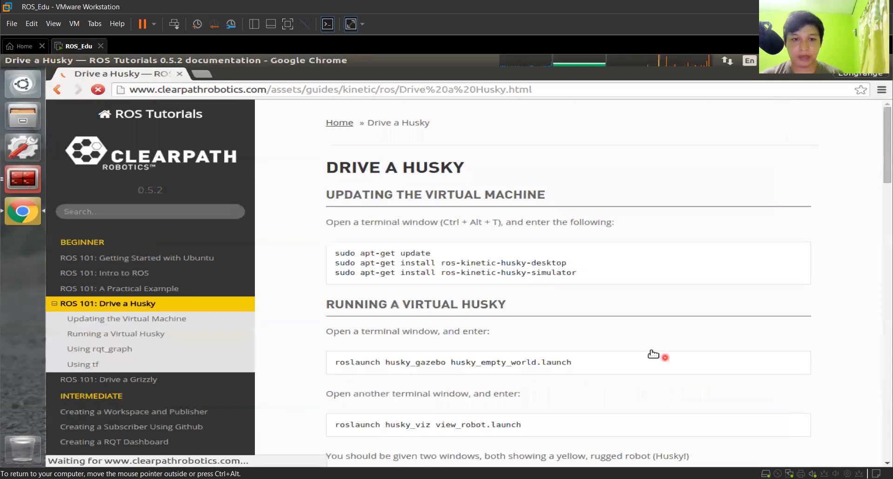
scroll(640, 343, "down", 1)
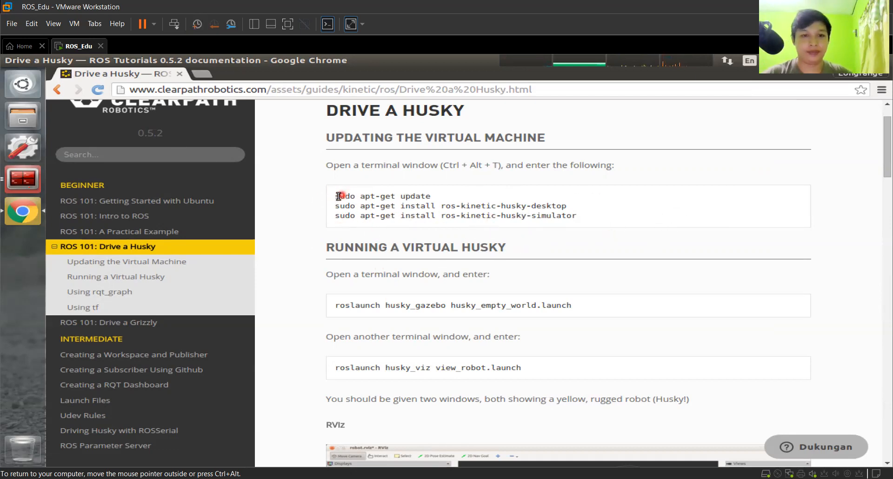
Step: Copy the tutorial's sudo apt-get update command and run it in the terminal, authenticating with the account password
left_click_drag(337, 196, 430, 197)
right_click(424, 196)
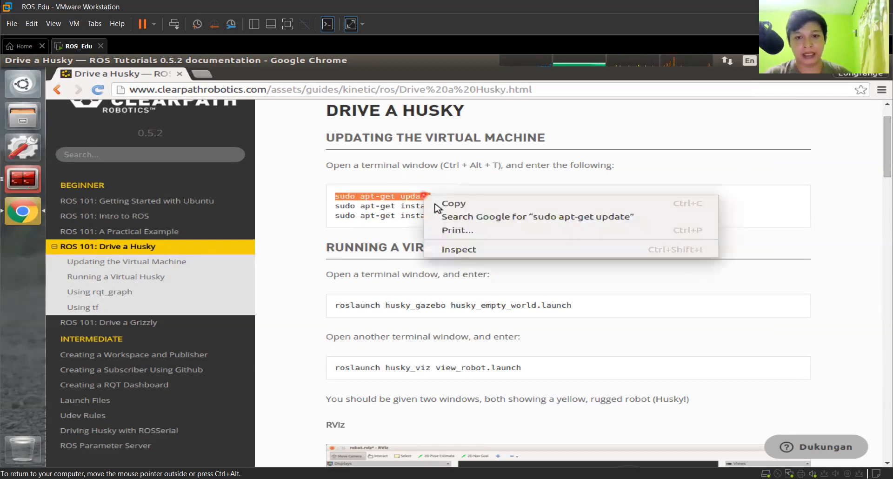
left_click(454, 205)
left_click(21, 182)
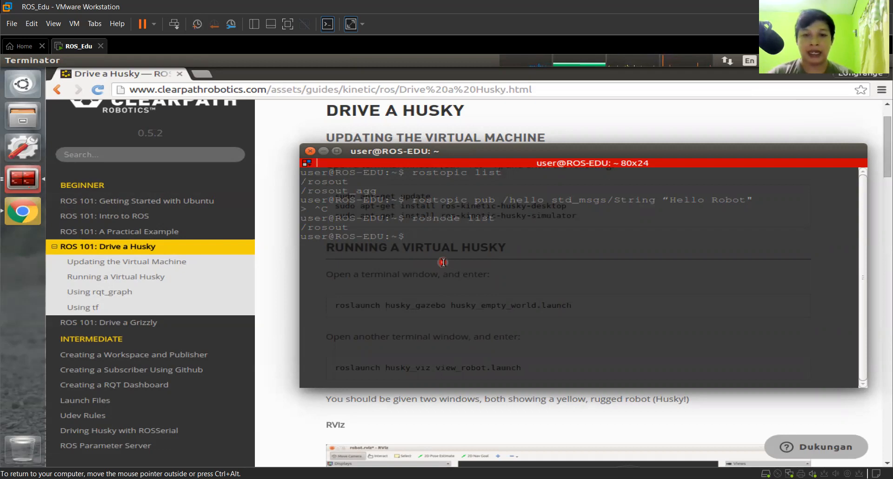
right_click(443, 262)
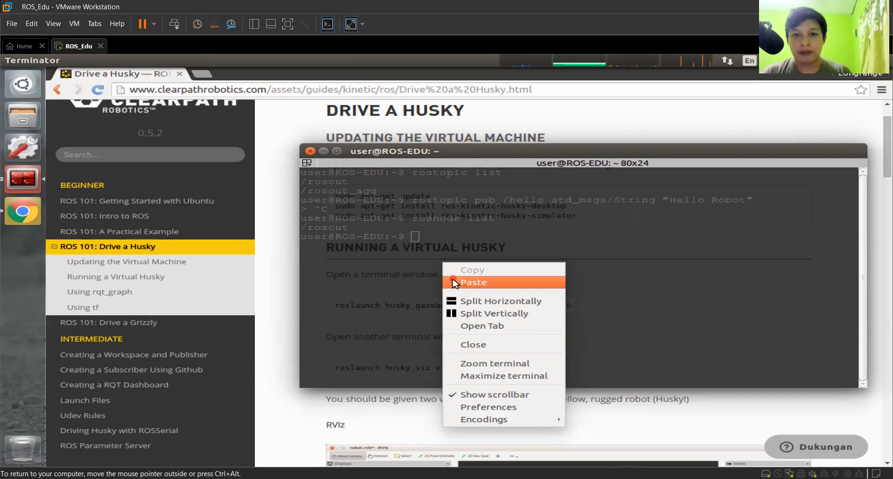
left_click(454, 282)
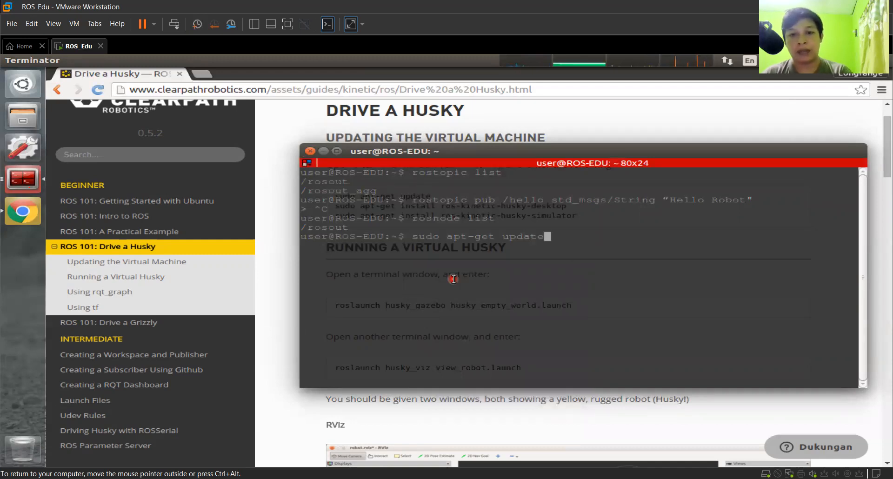
key("Return")
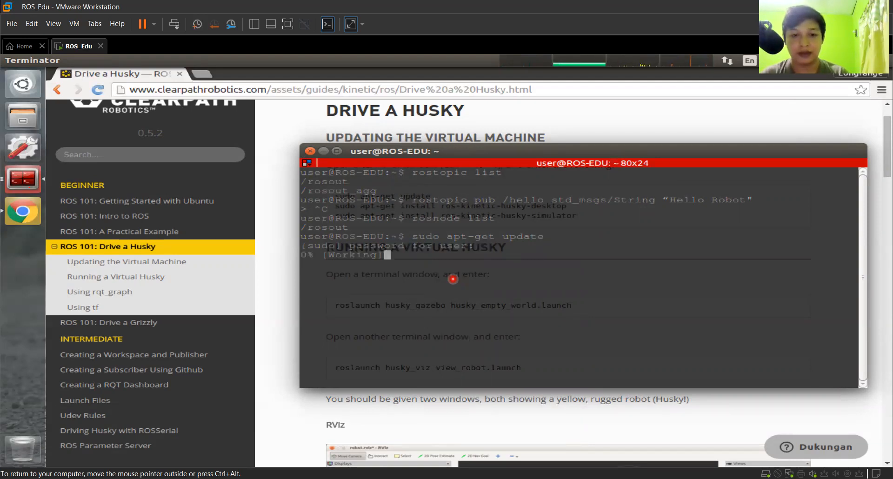
key("Return")
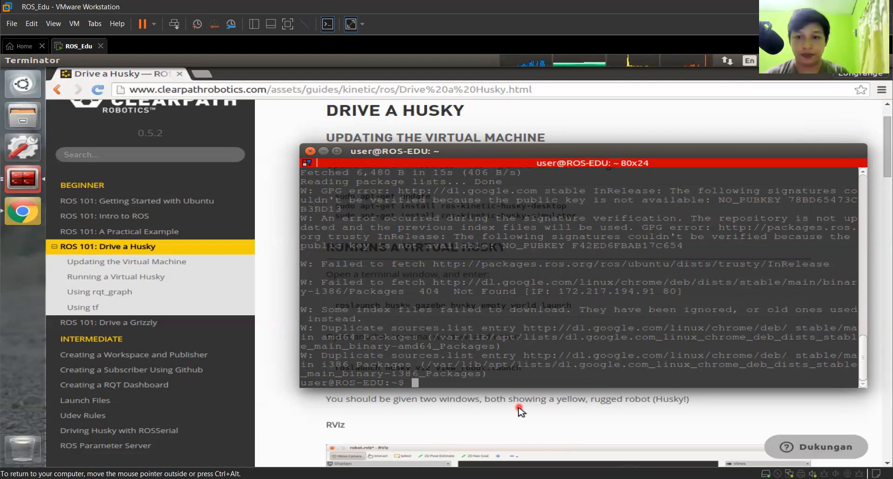
Step: Return to the tutorial and copy its sudo apt-get install ros-kinetic-husky-desktop command
scroll(520, 411, "down", 2)
scroll(520, 411, "up", 1)
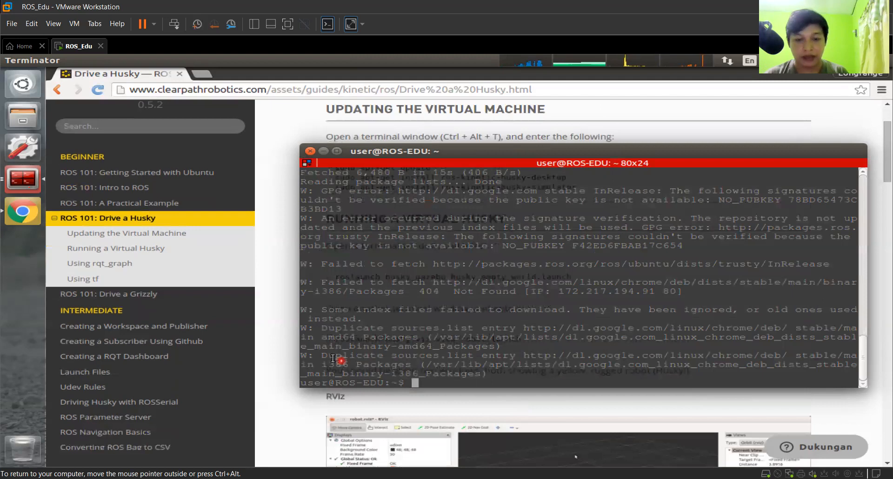
left_click(276, 229)
triple_click(383, 178)
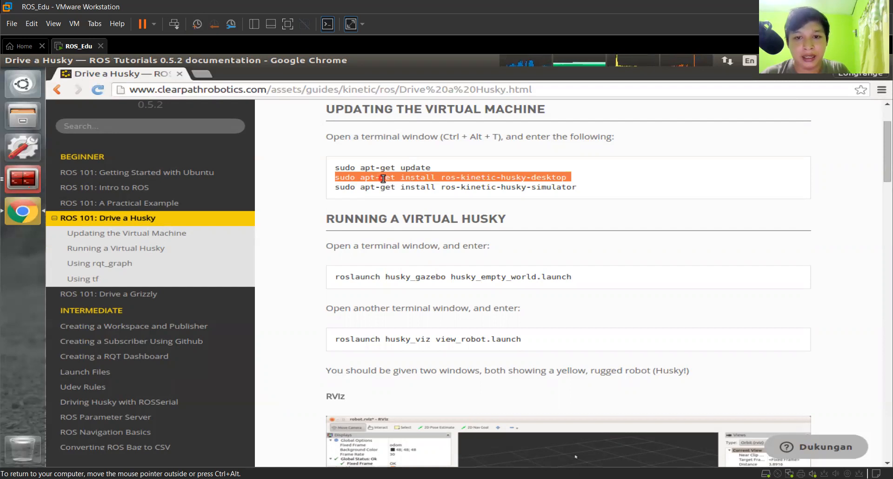
right_click(383, 179)
left_click(390, 187)
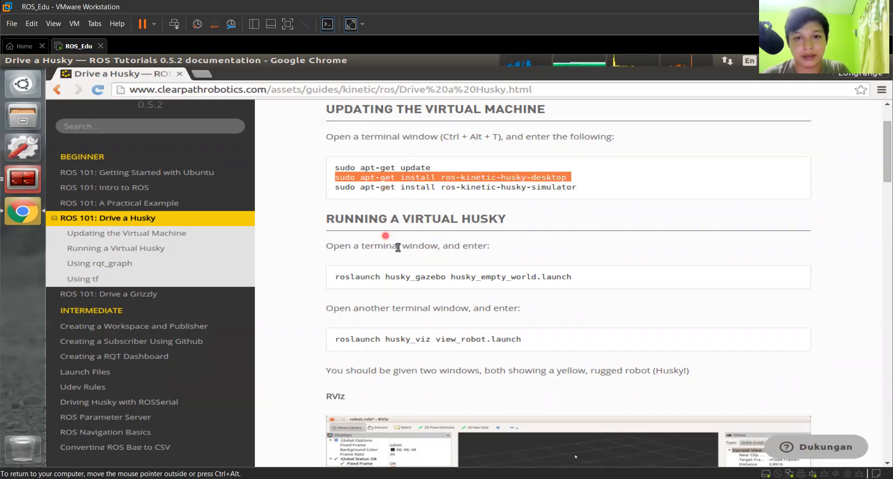
left_click(670, 251)
scroll(643, 222, "up", 2)
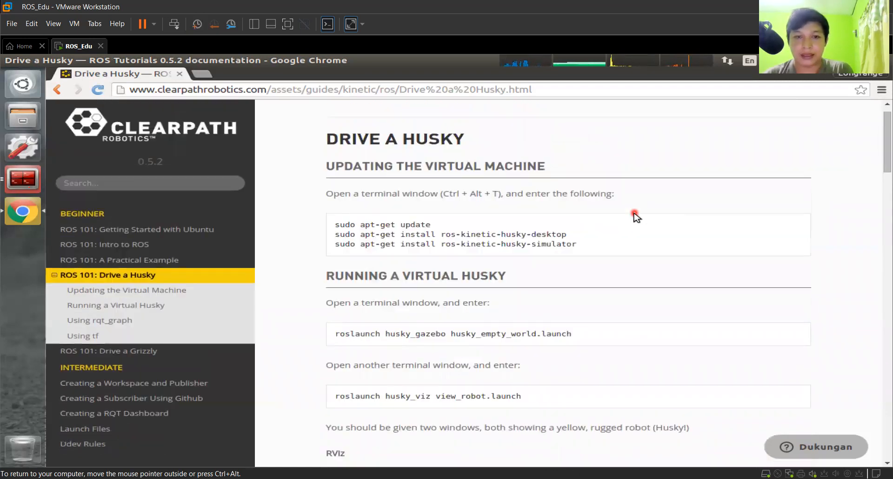
Step: Switch to the terminal and run sudo apt-get install ros-kinetic-husky-desktop, keeping the tutorial's install commands in view
left_click(28, 182)
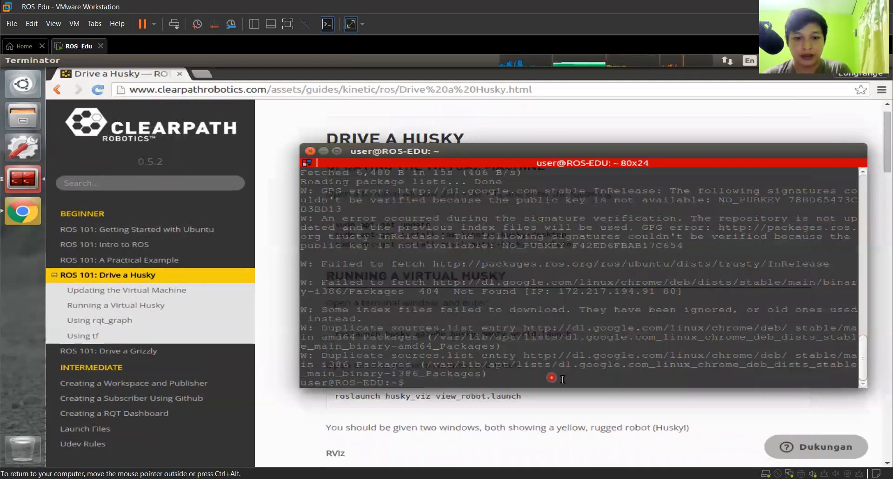
left_click_drag(503, 152, 449, 120)
type("sud")
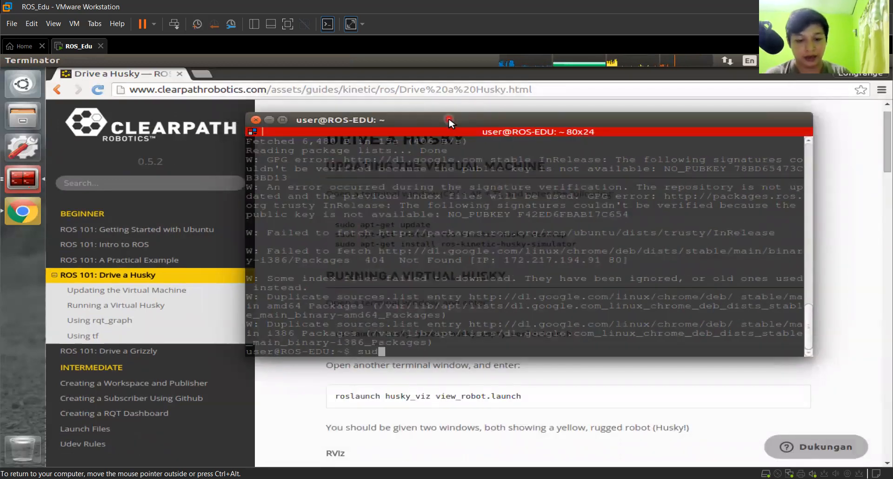
type("o apt-")
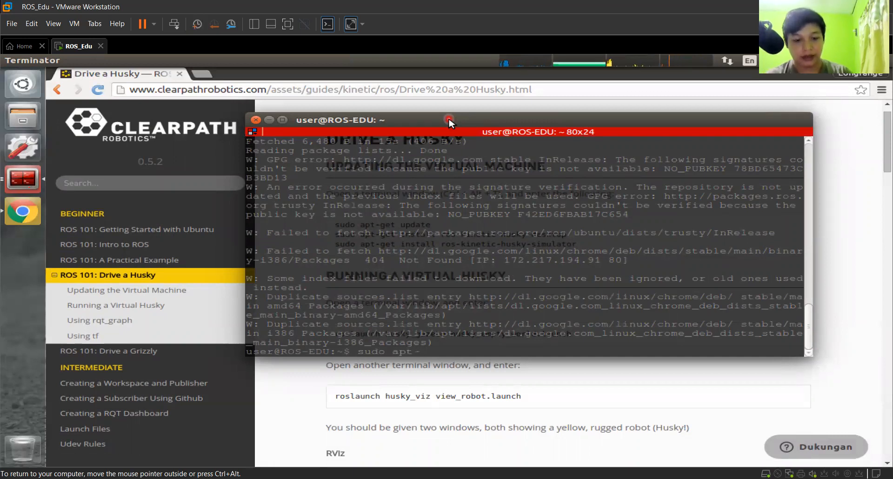
type("get insta")
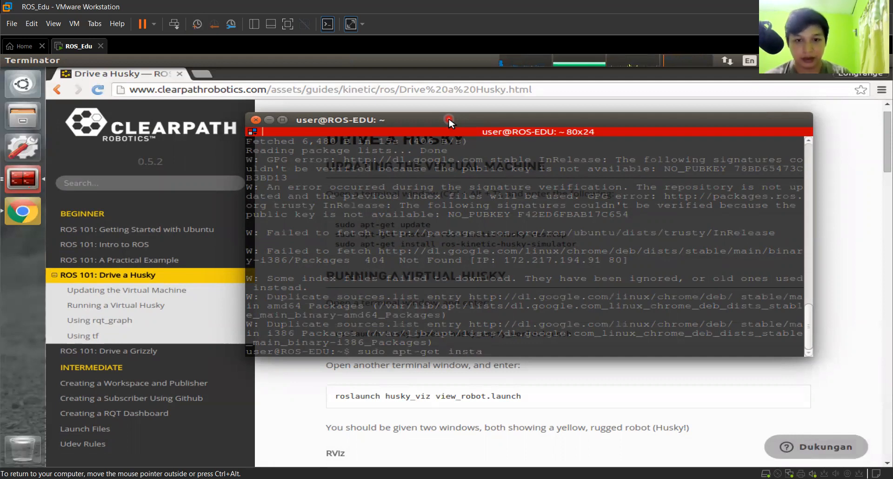
type("ll")
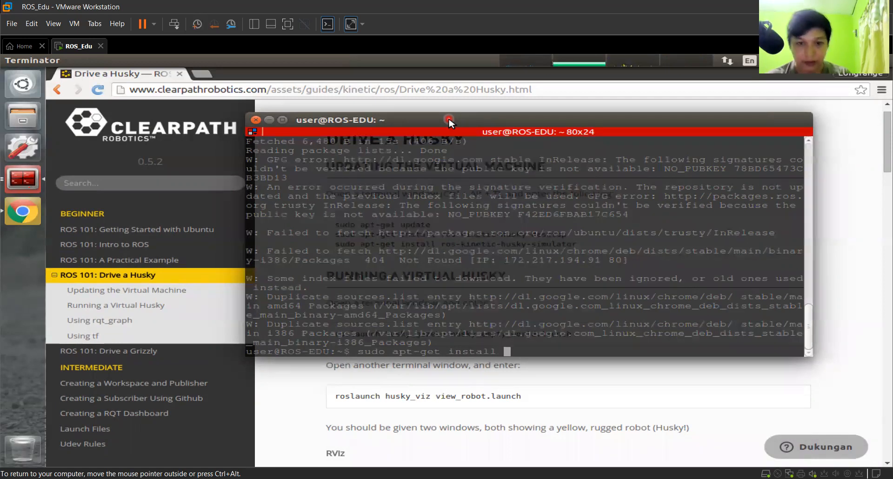
left_click_drag(456, 122, 424, 176)
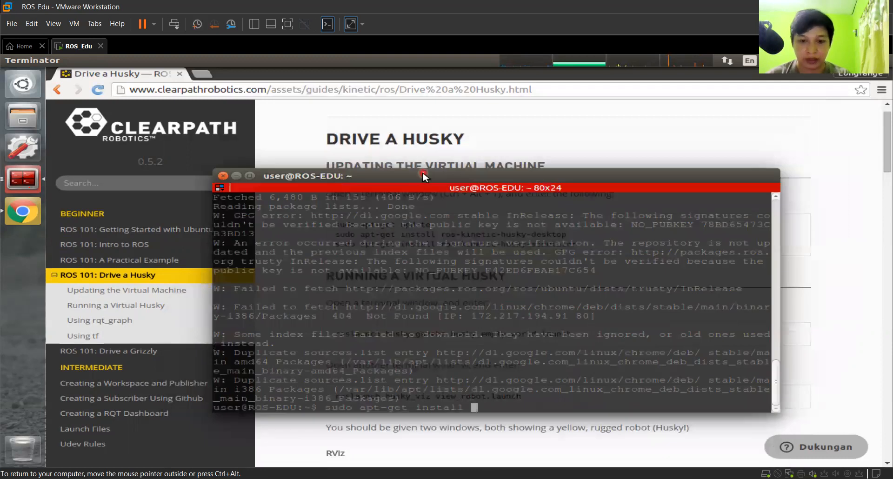
type("ros-")
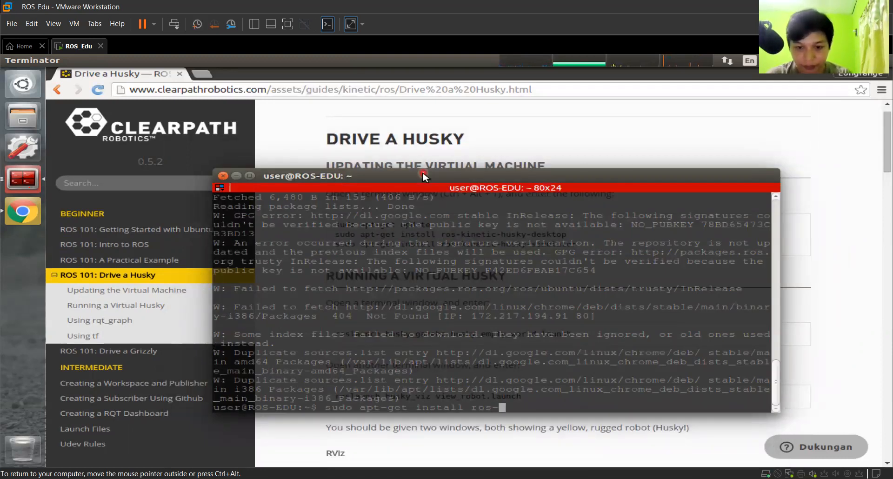
type("k")
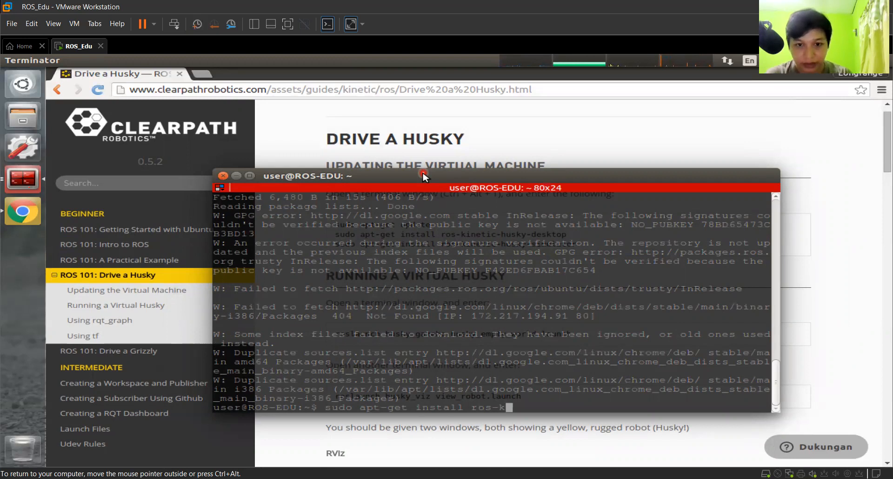
type("inetic")
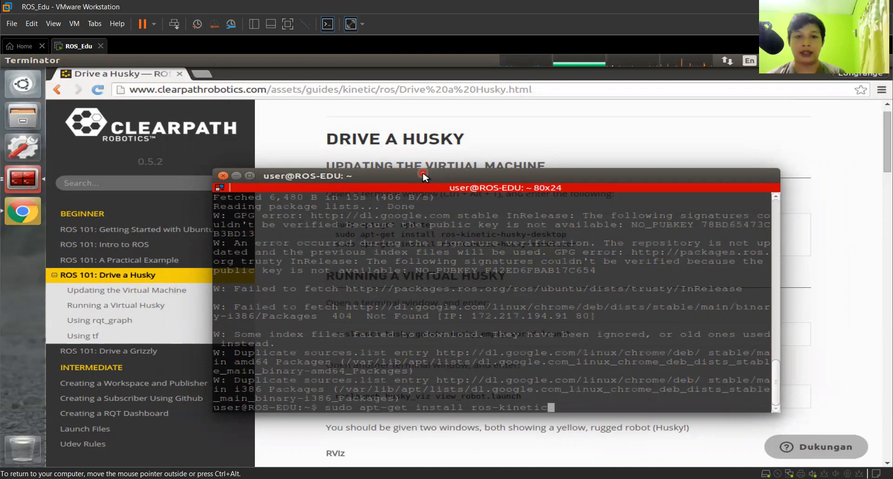
left_click_drag(423, 173, 394, 202)
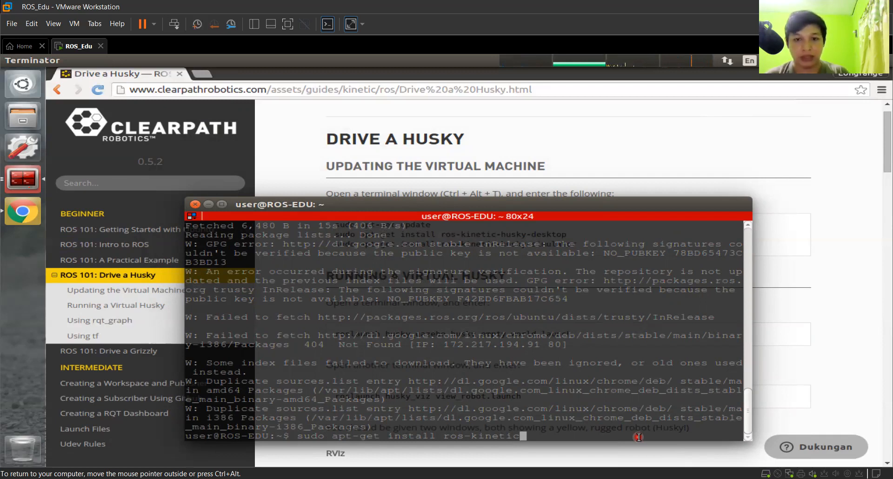
type("-")
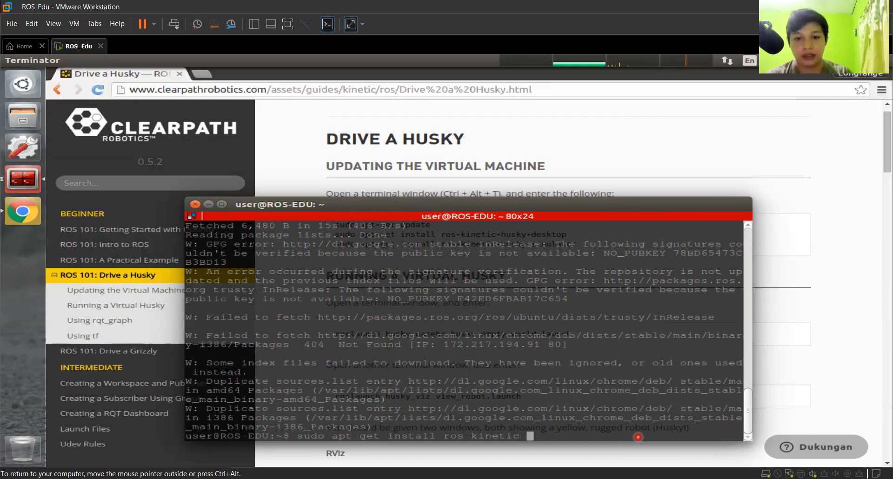
type("husky")
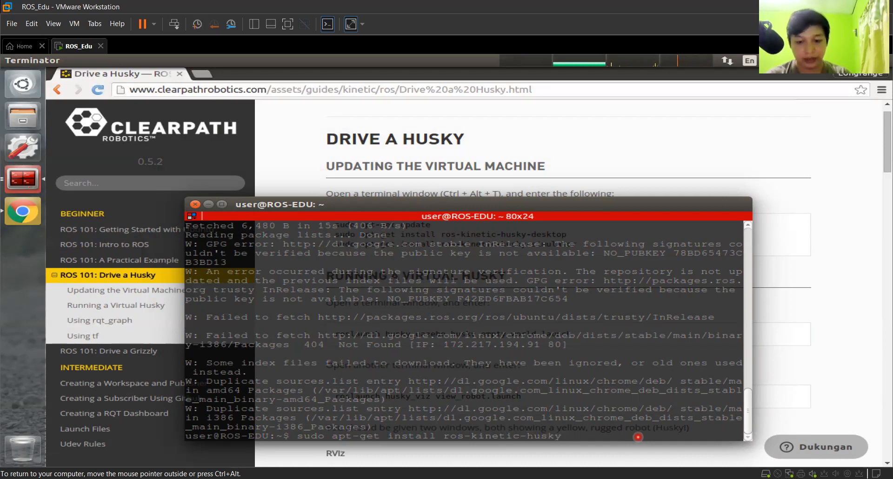
type("-")
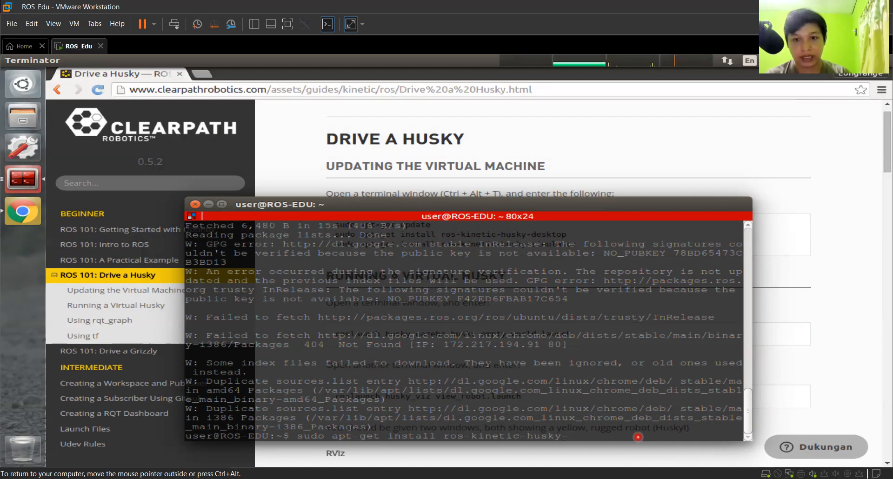
type("des")
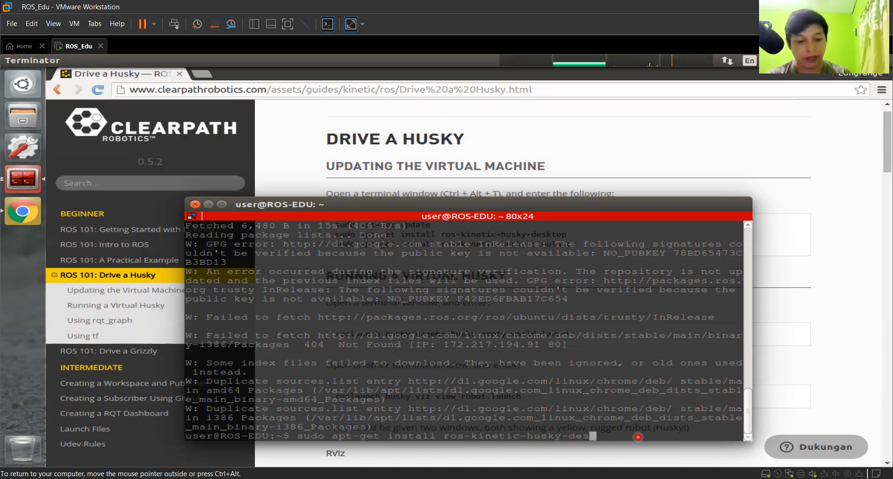
type("ktop")
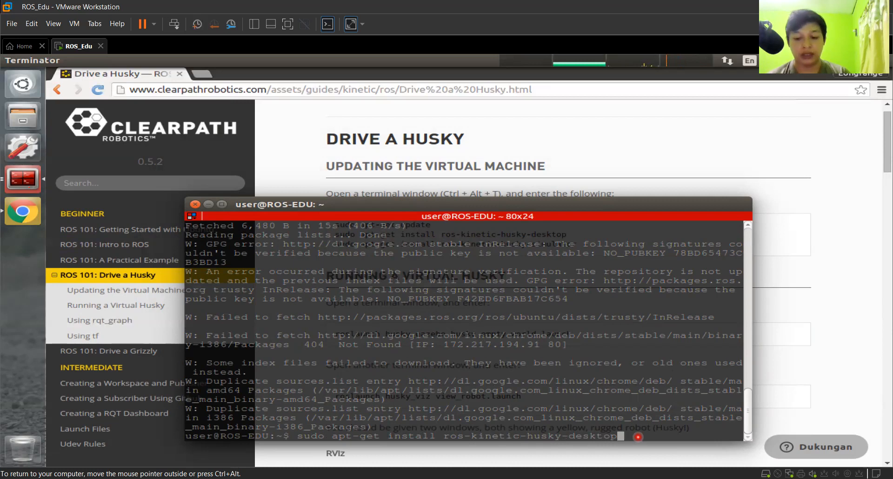
key("Return")
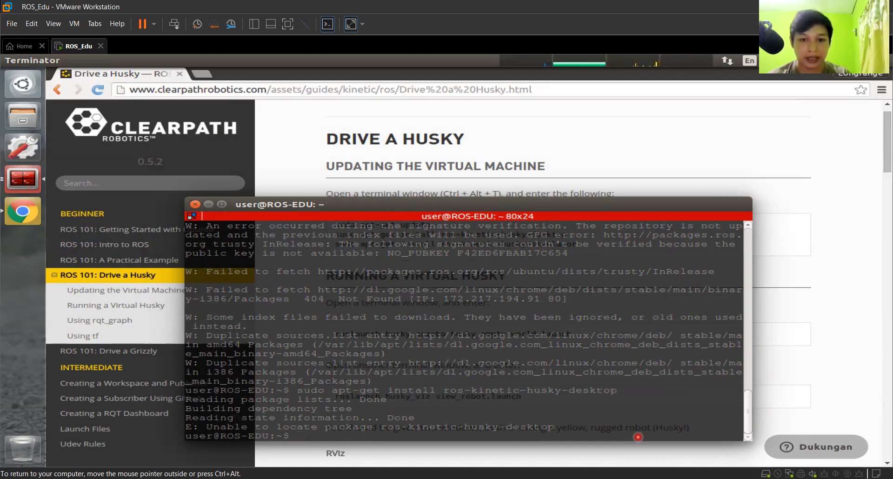
Step: Run sudo apt-get install ros-kinetic-husky-simulator in the terminal
left_click_drag(510, 195, 514, 186)
type("sudo")
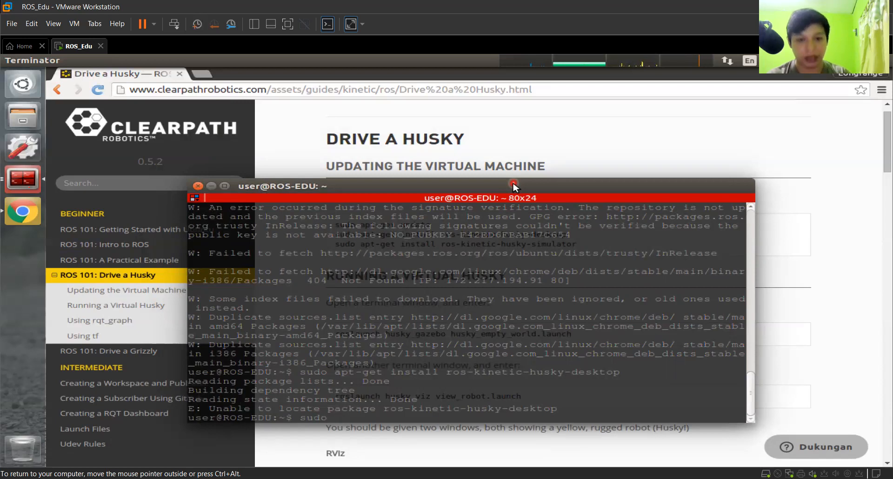
type(" ap")
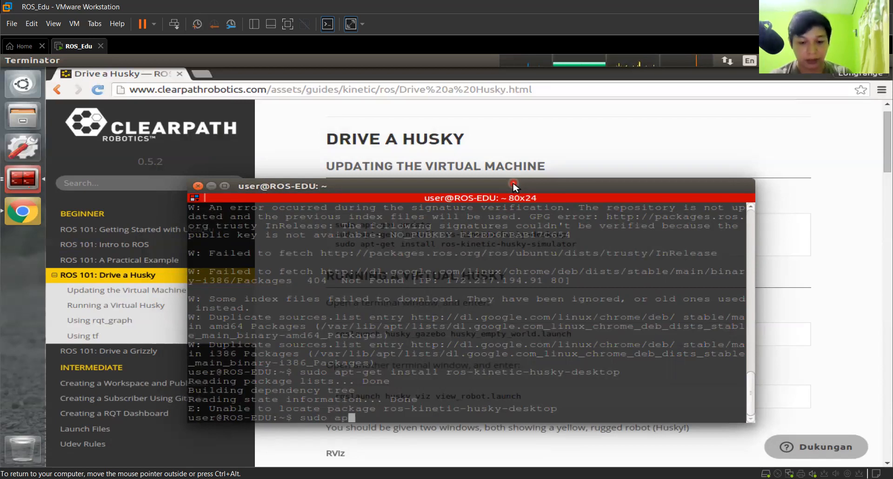
type("t-get")
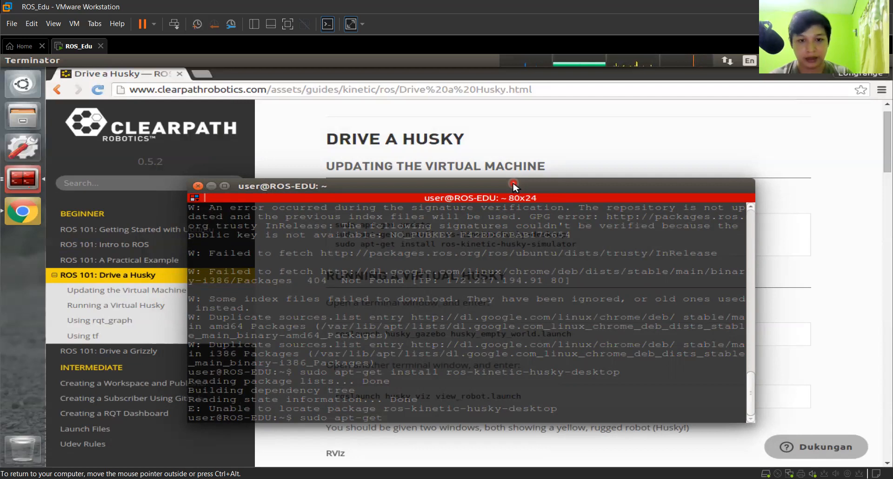
type(" ins")
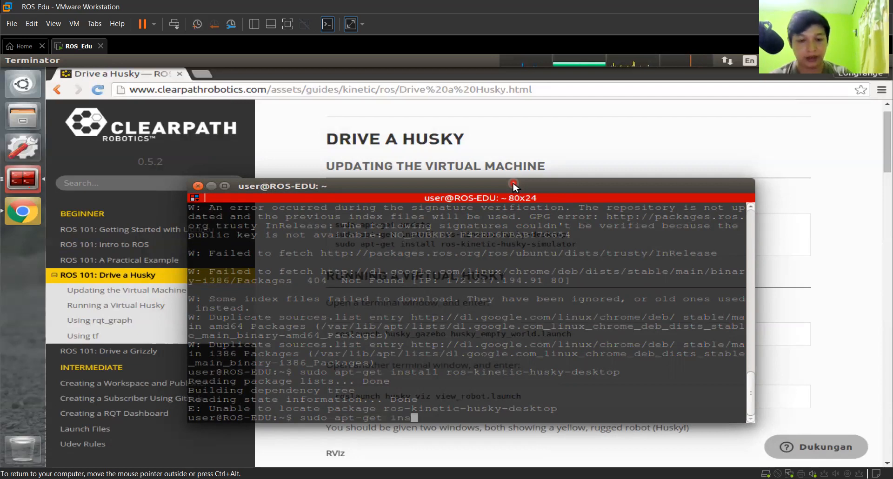
type("tall ros")
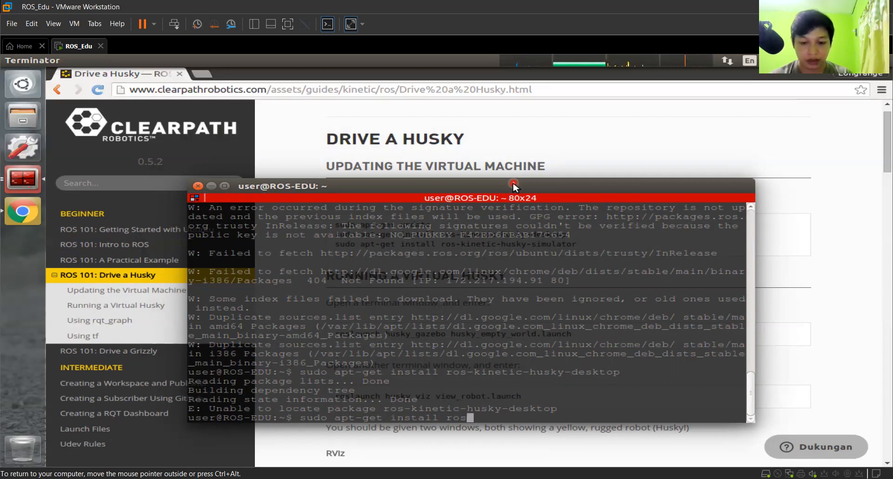
type("-kinetic")
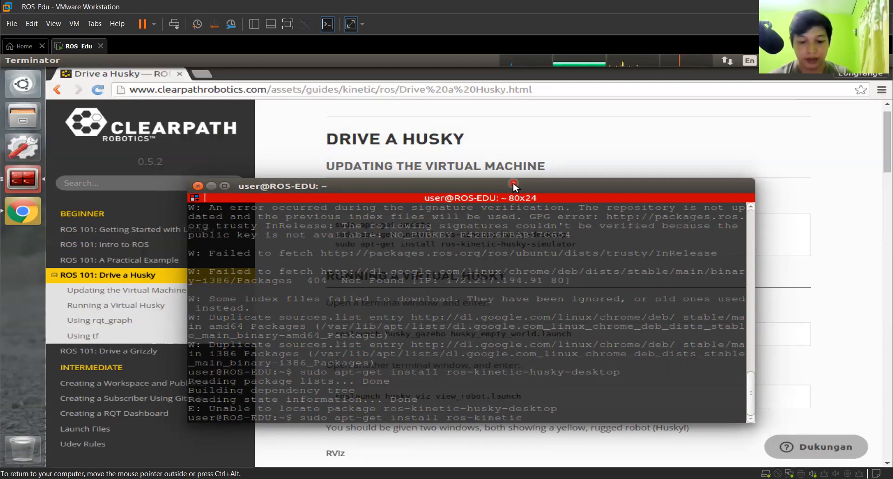
type("-hus")
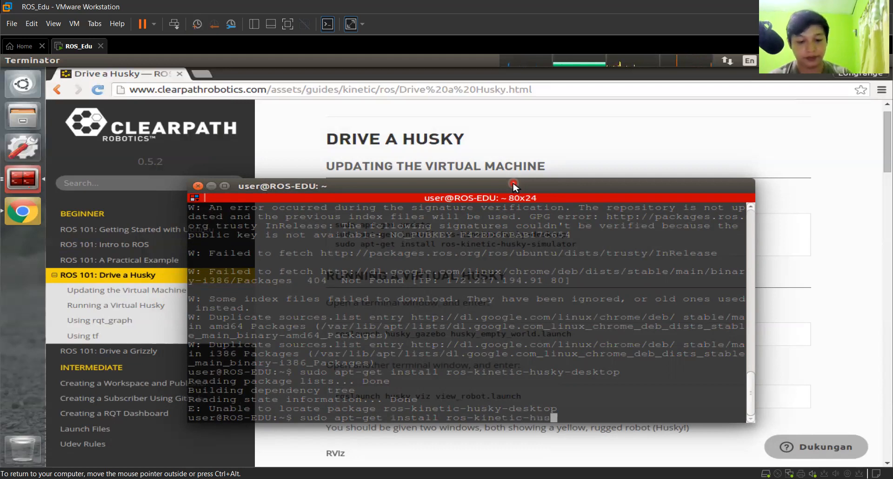
type("ky-")
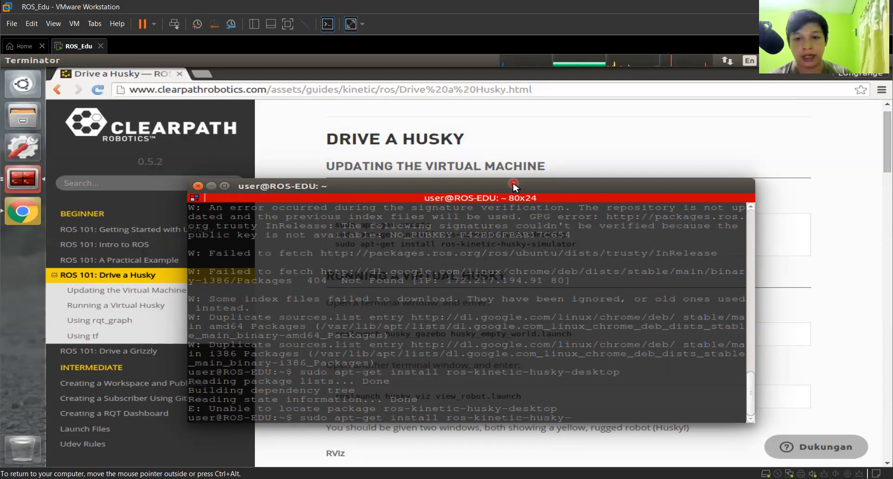
type("si")
type("mulator")
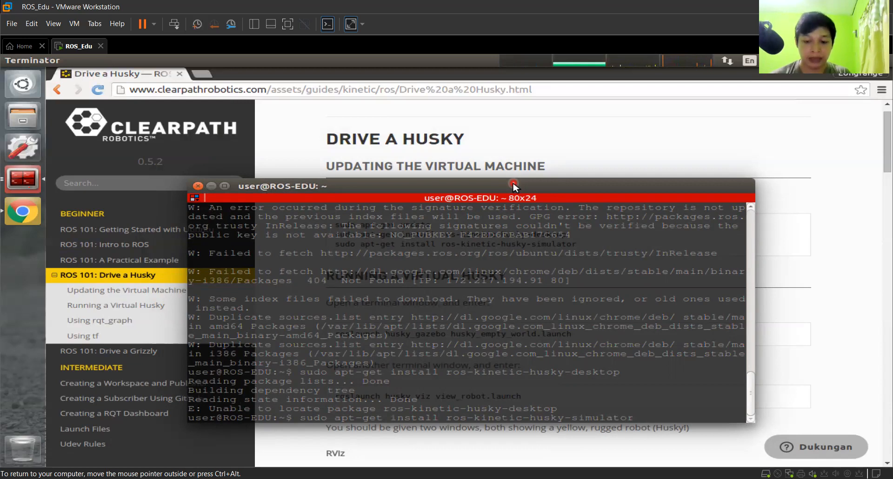
key("Return")
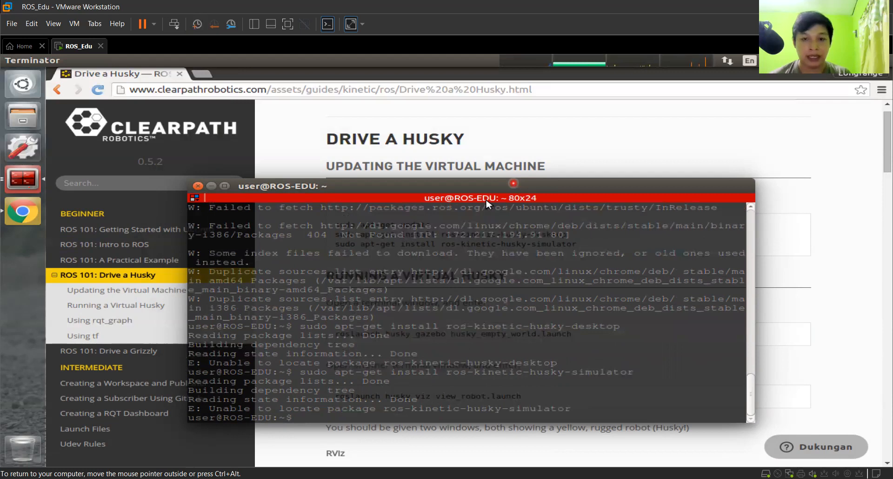
Step: Return to the tutorial and copy the roslaunch husky_gazebo husky_empty_world.launch command from the Running a Virtual Husky section
left_click(288, 415)
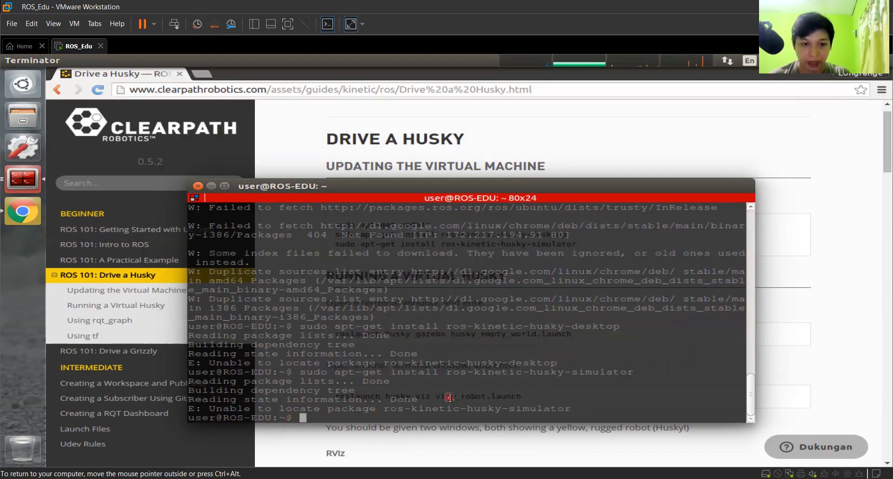
left_click(602, 140)
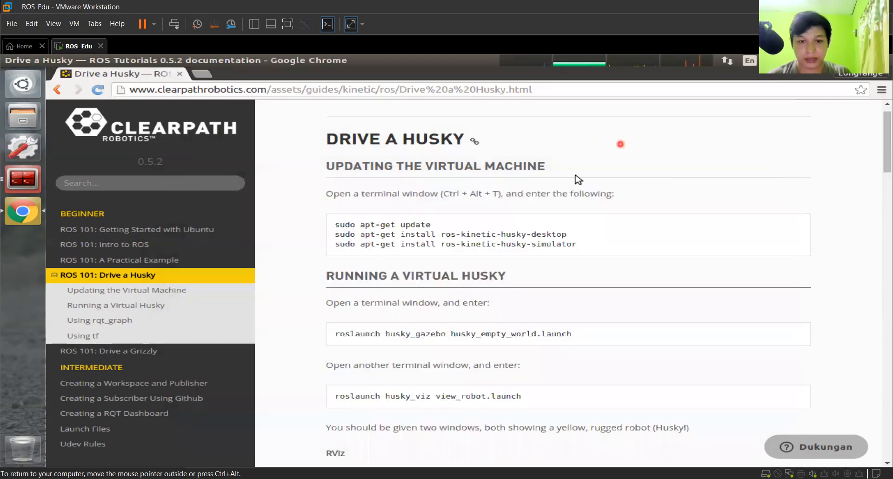
scroll(566, 261, "down", 2)
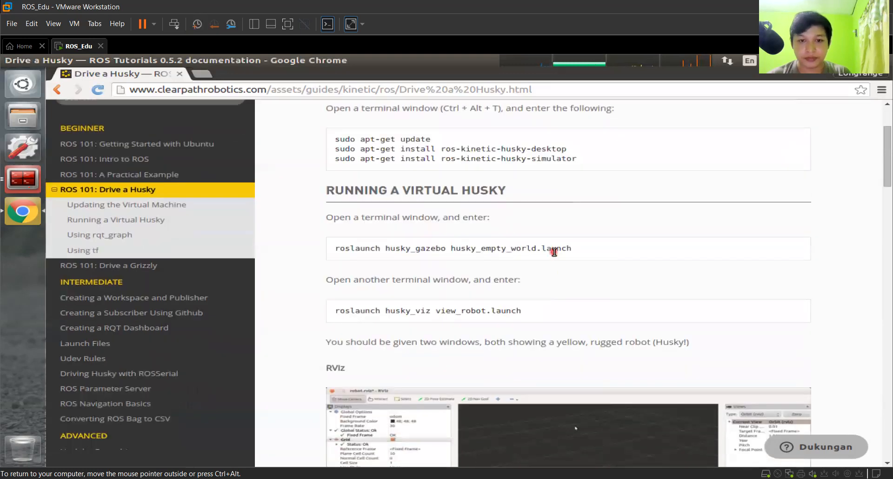
triple_click(554, 251)
right_click(556, 253)
left_click(558, 257)
left_click(576, 272)
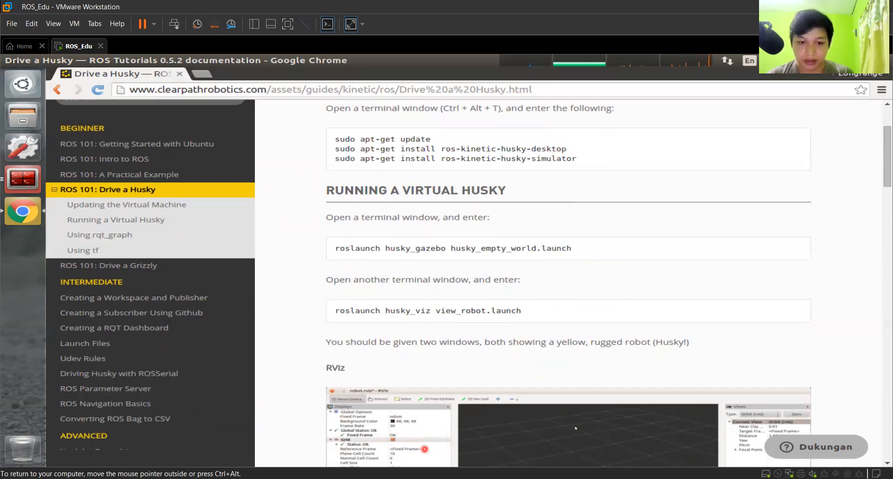
left_click(335, 376)
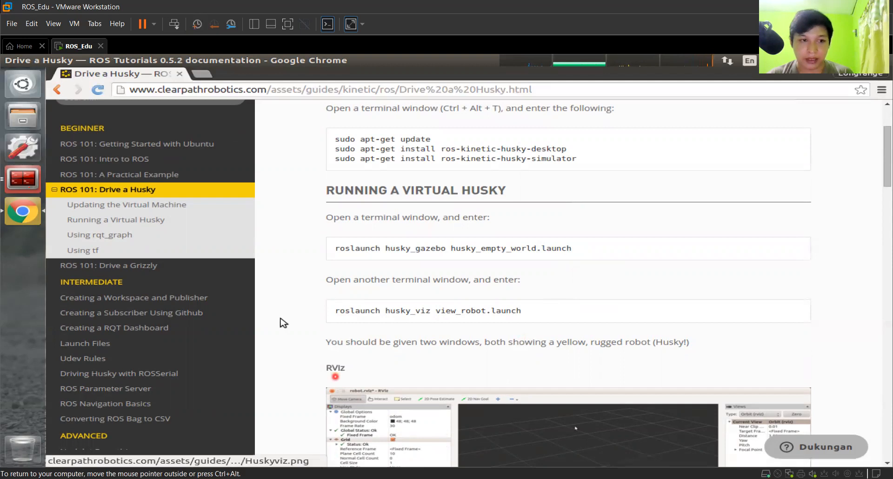
Step: Switch to the terminal and run the copied roslaunch husky_gazebo husky_empty_world.launch command to start the Husky simulation in Gazebo
right_click(21, 179)
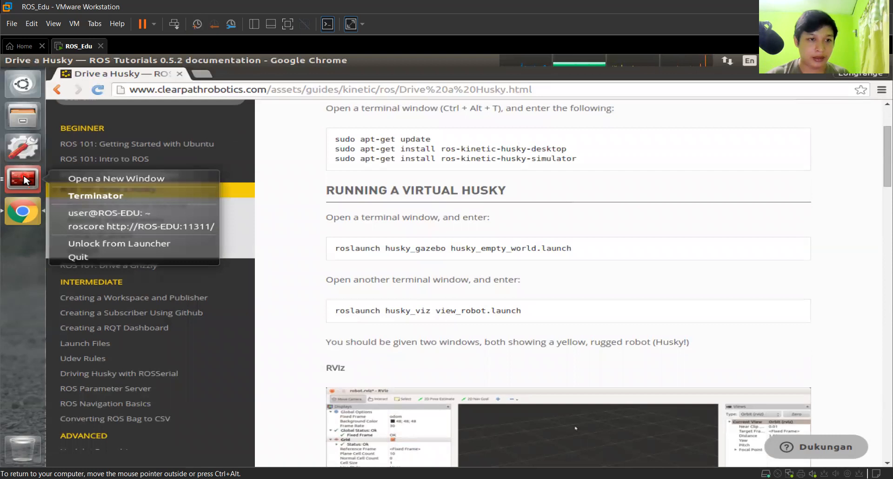
left_click(25, 180)
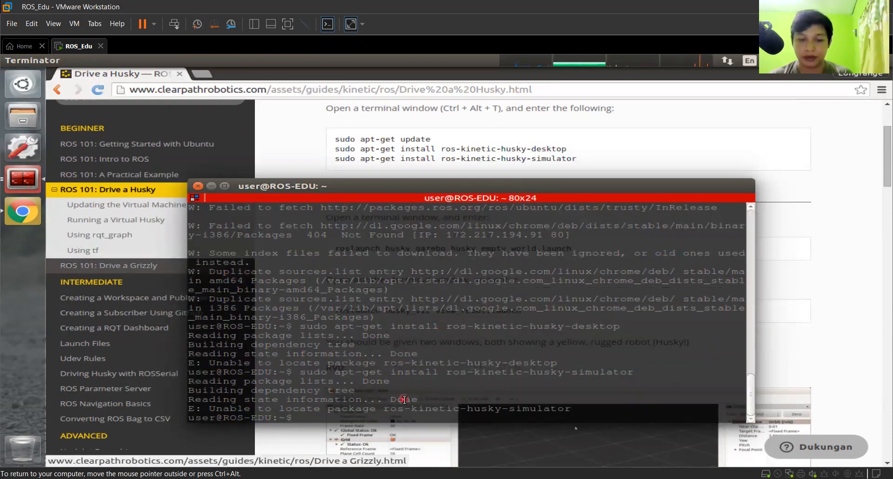
left_click(371, 415)
right_click(370, 416)
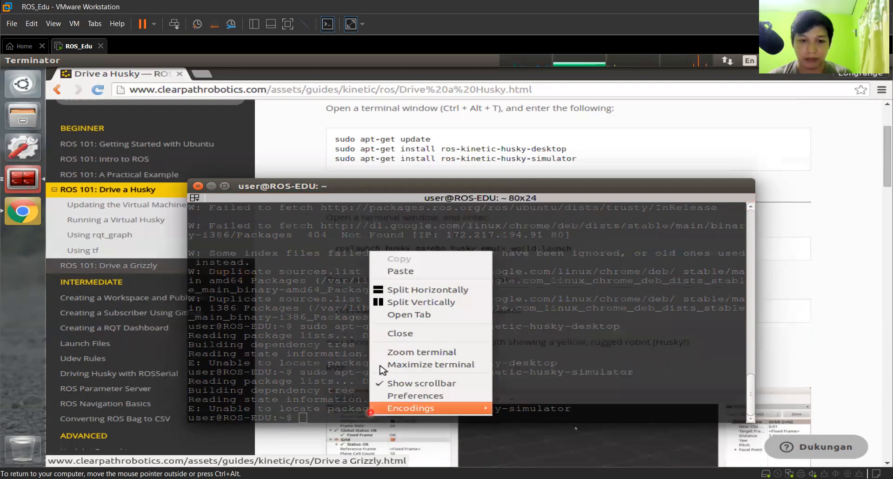
left_click(407, 275)
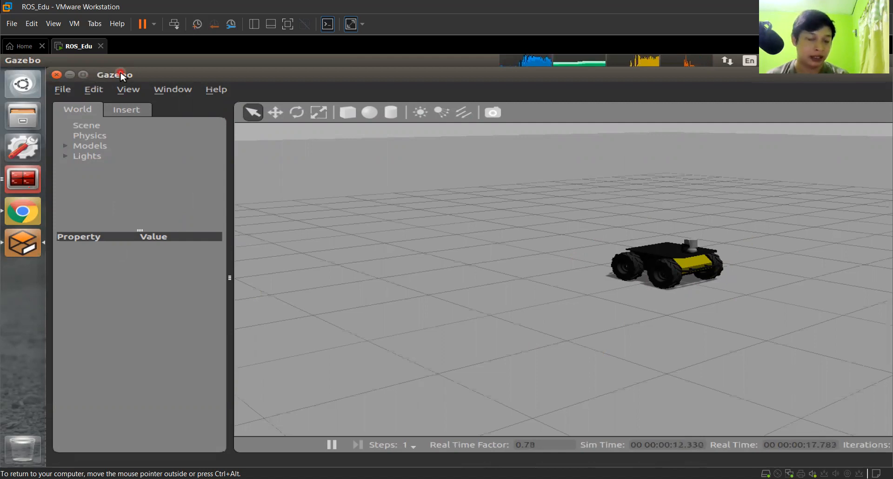
Step: Select the Husky in the Gazebo scene to inspect its links and properties, and select the ground plane beneath it
left_click(694, 247)
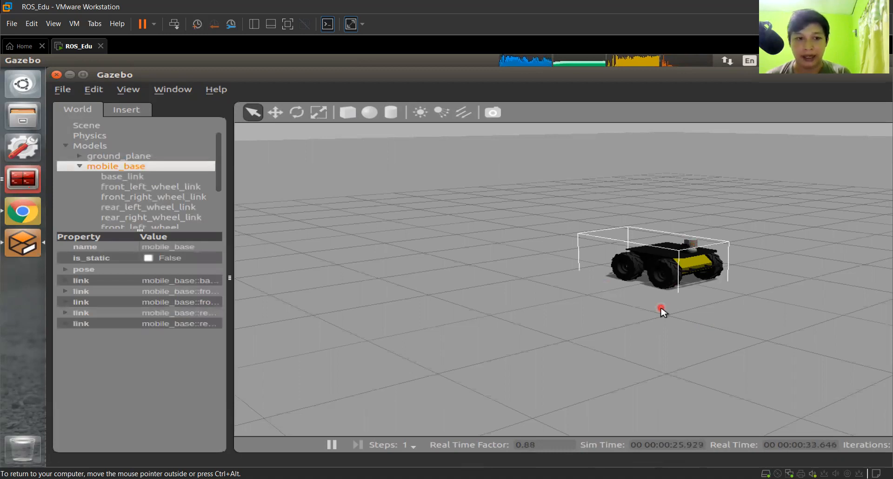
left_click(724, 293)
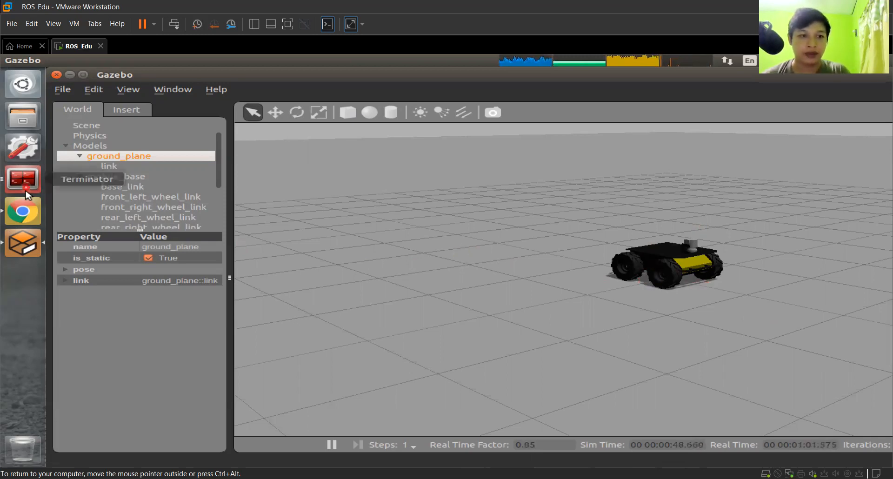
Step: Switch to the Drive a Husky tutorial in Chrome and examine the RViz and Gazebo examples and the rostopic pub command for moving the robot forwards
left_click(26, 211)
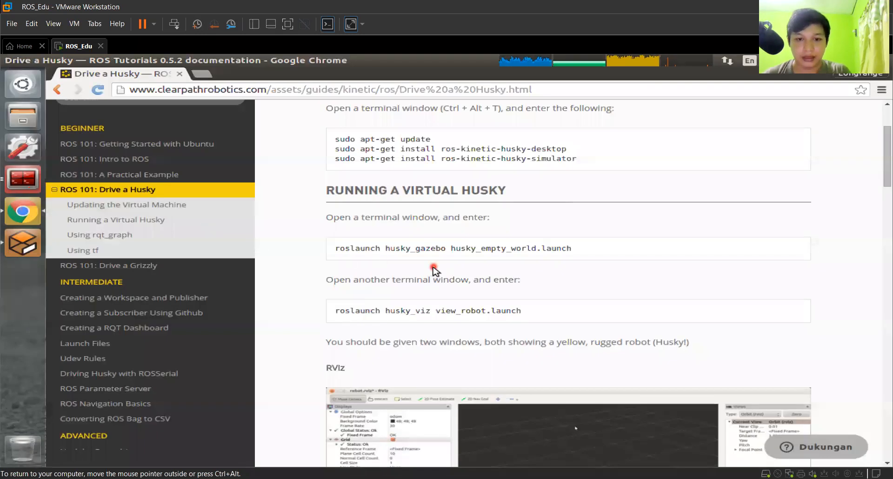
scroll(435, 269, "down", 6)
scroll(437, 270, "up", 1)
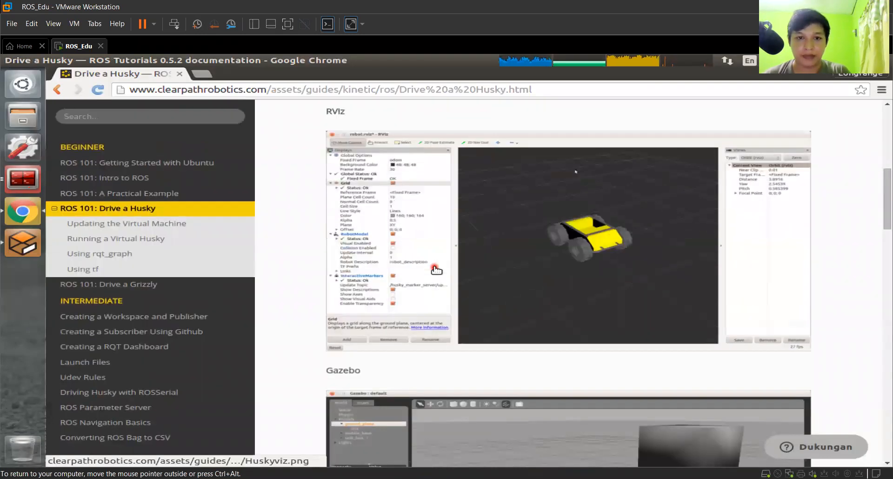
scroll(437, 270, "down", 5)
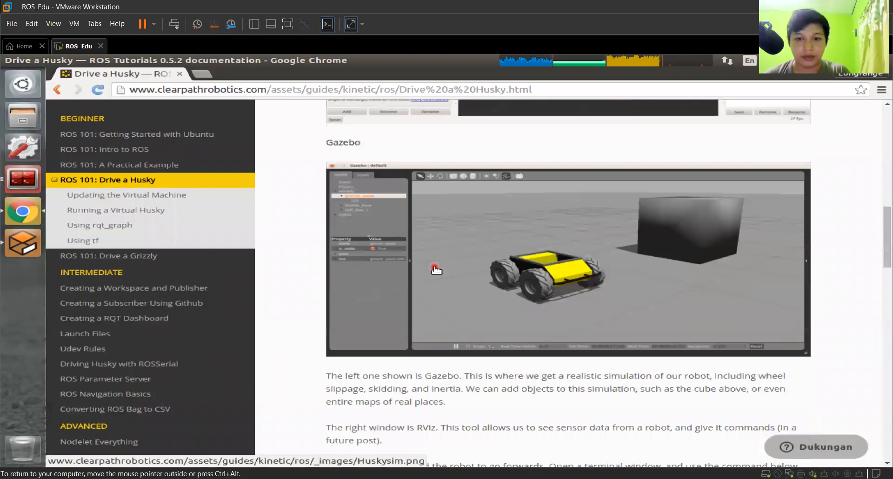
scroll(436, 269, "down", 6)
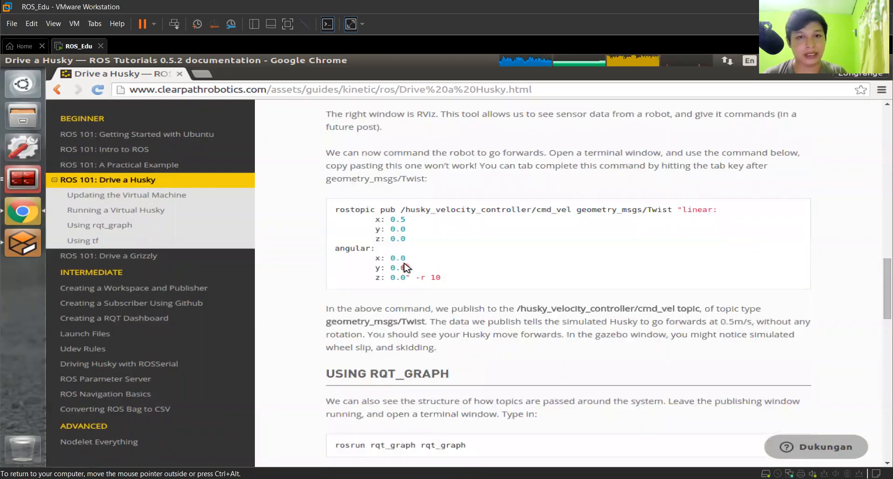